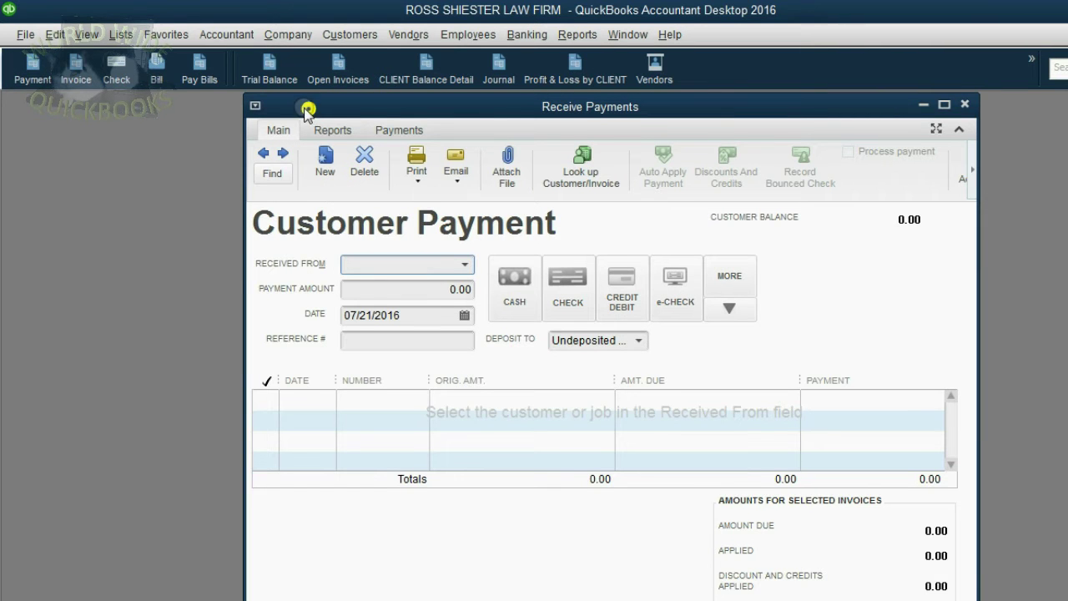
# Set the customer payment date to 01/01/2017
pyautogui.moveTo(308, 107); pyautogui.dragTo(296, 100)
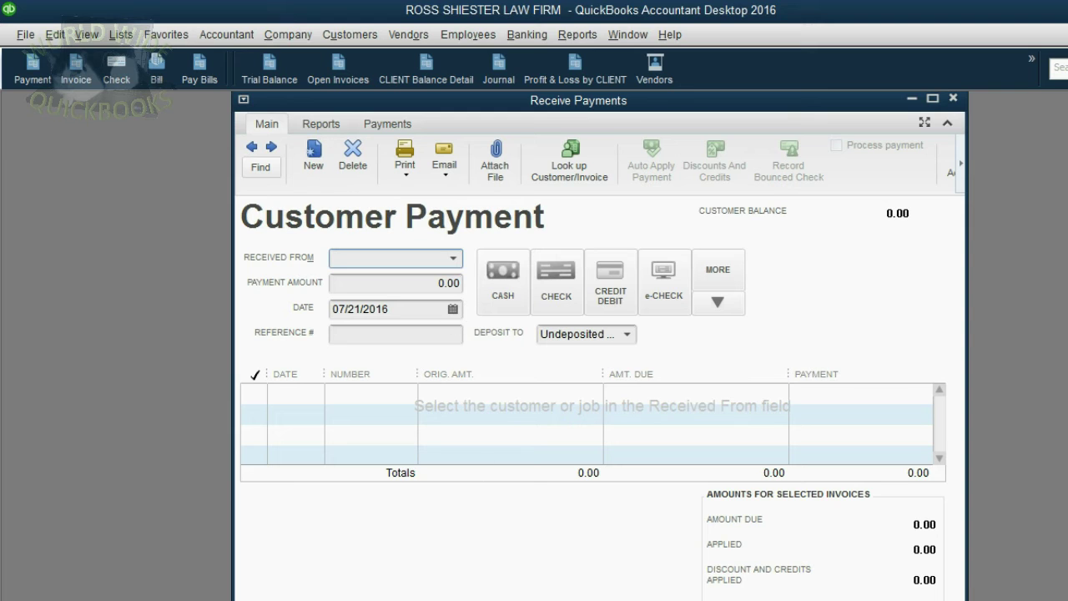
pyautogui.hotkey('alt', 'Tab')
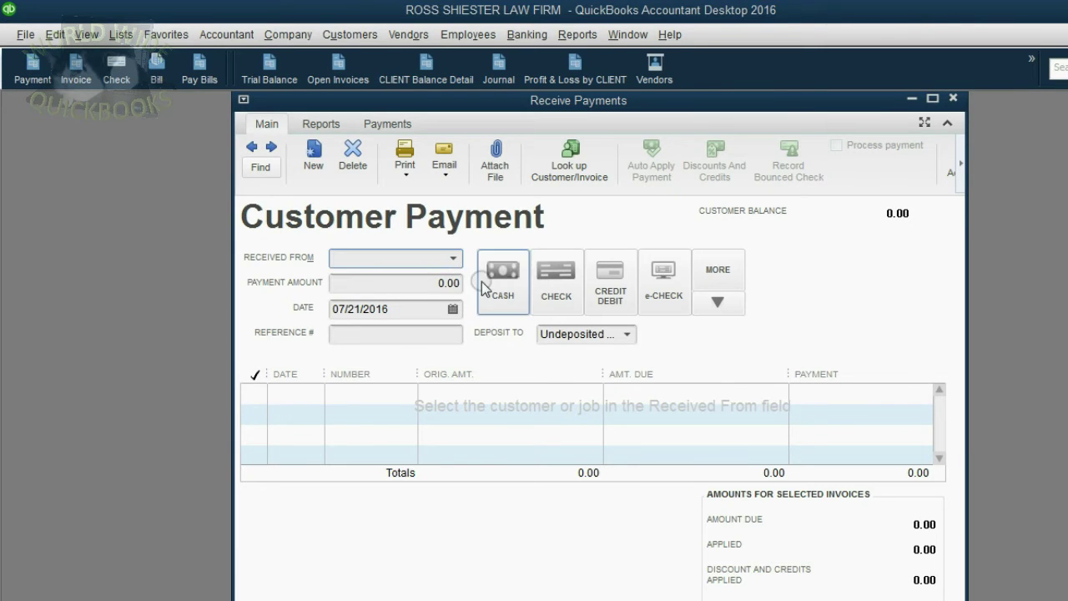
pyautogui.click(453, 308)
pyautogui.click(479, 339)
pyautogui.click(479, 339)
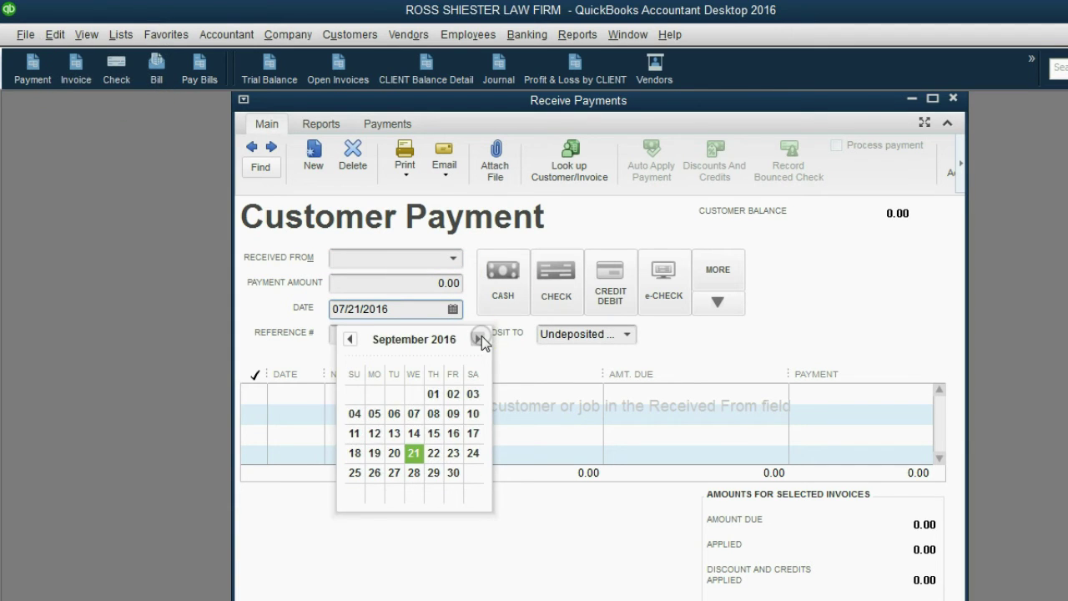
pyautogui.click(479, 339)
pyautogui.click(479, 338)
pyautogui.click(479, 339)
pyautogui.click(479, 339)
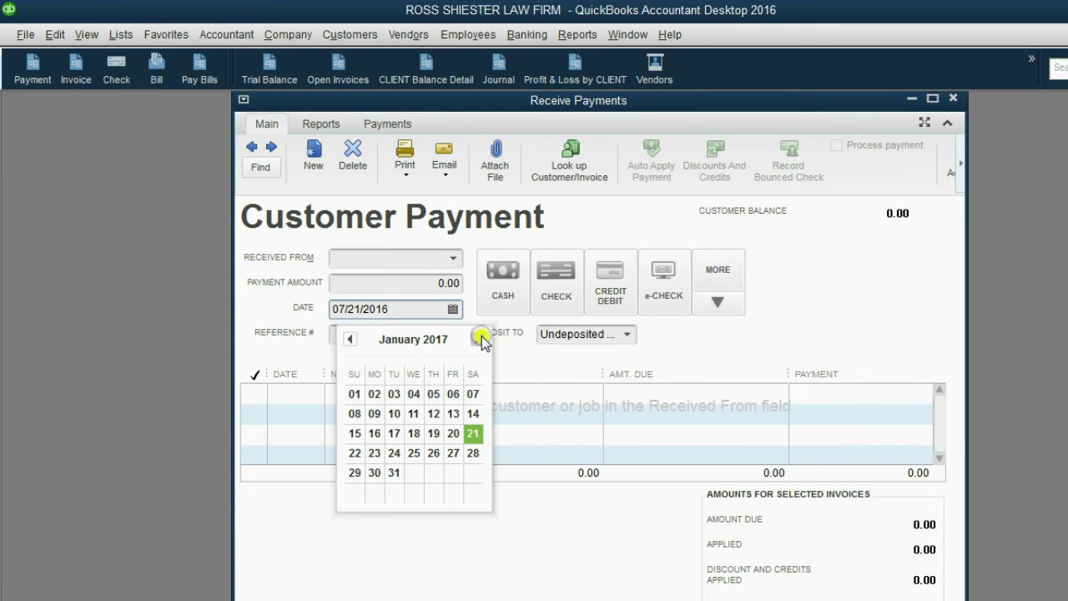
pyautogui.click(353, 394)
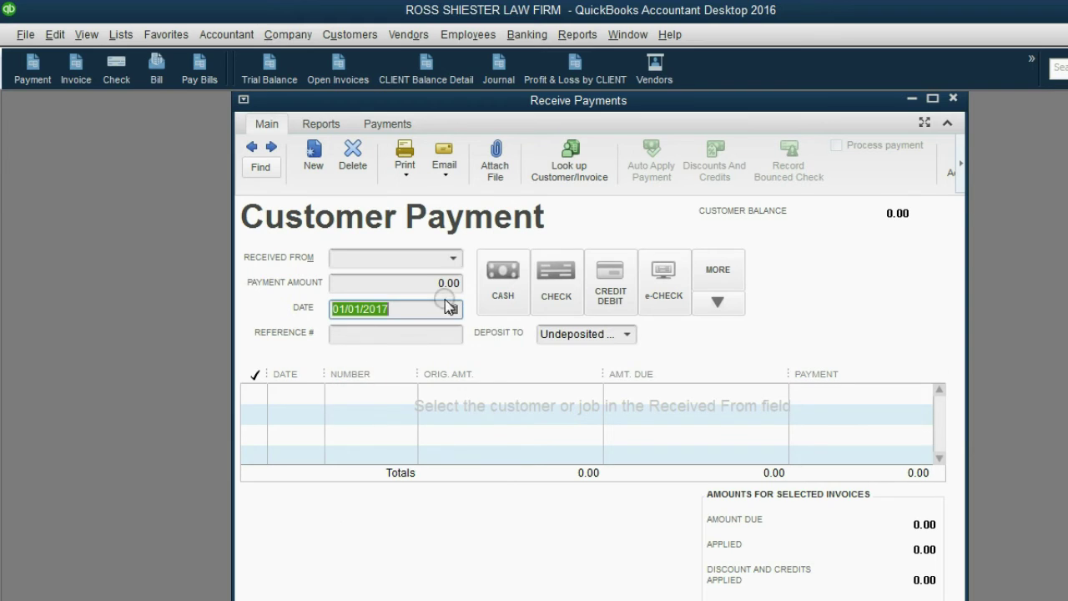
# Choose the first listed customer as payer and record the payment method as check number 84
pyautogui.click(453, 258)
pyautogui.click(431, 328)
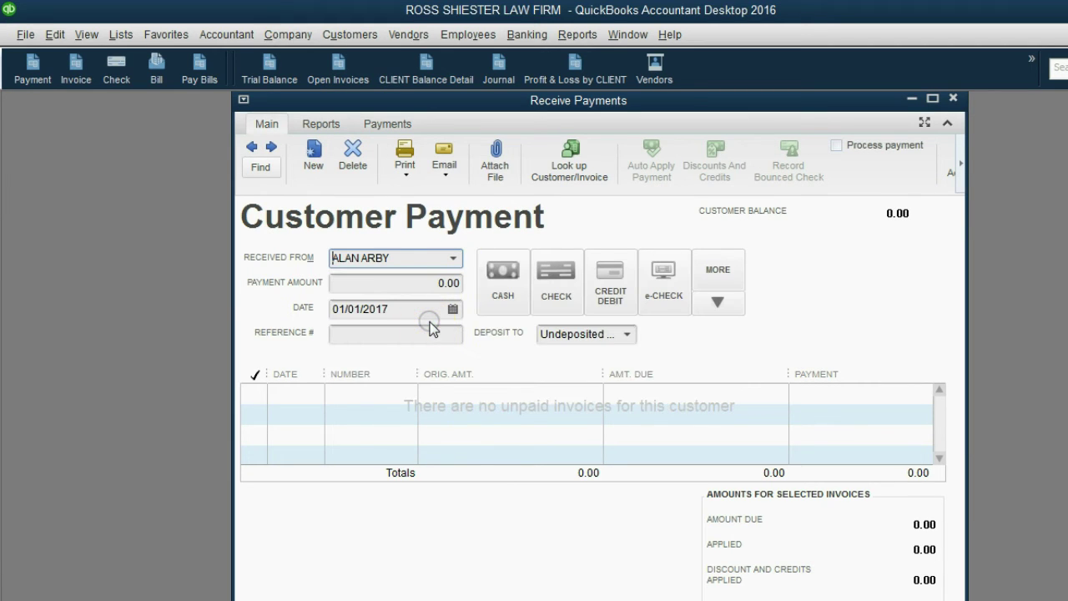
pyautogui.click(555, 288)
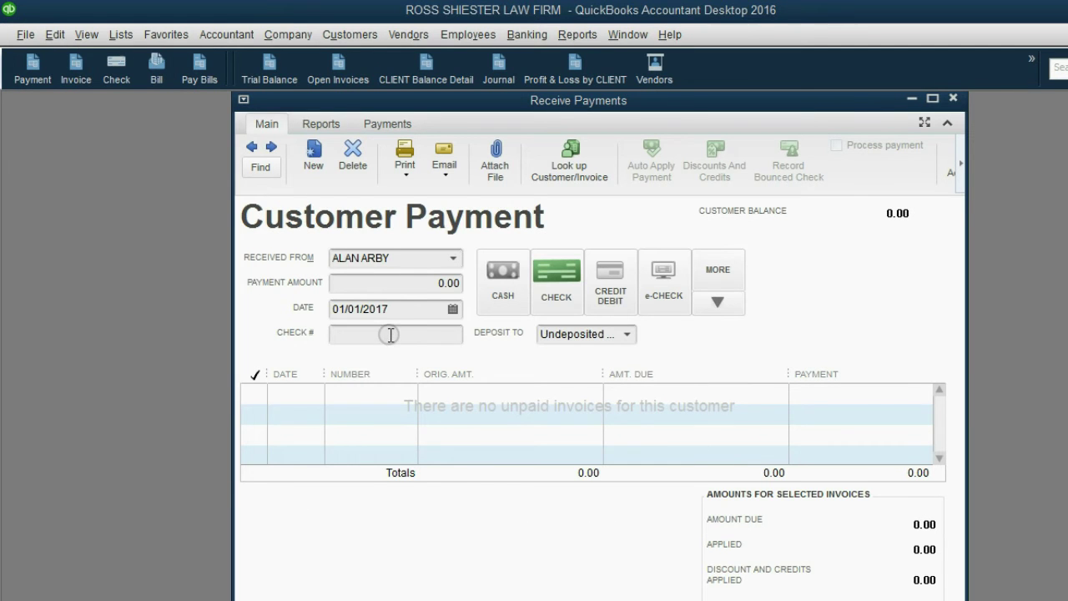
pyautogui.click(392, 334)
pyautogui.write('84')
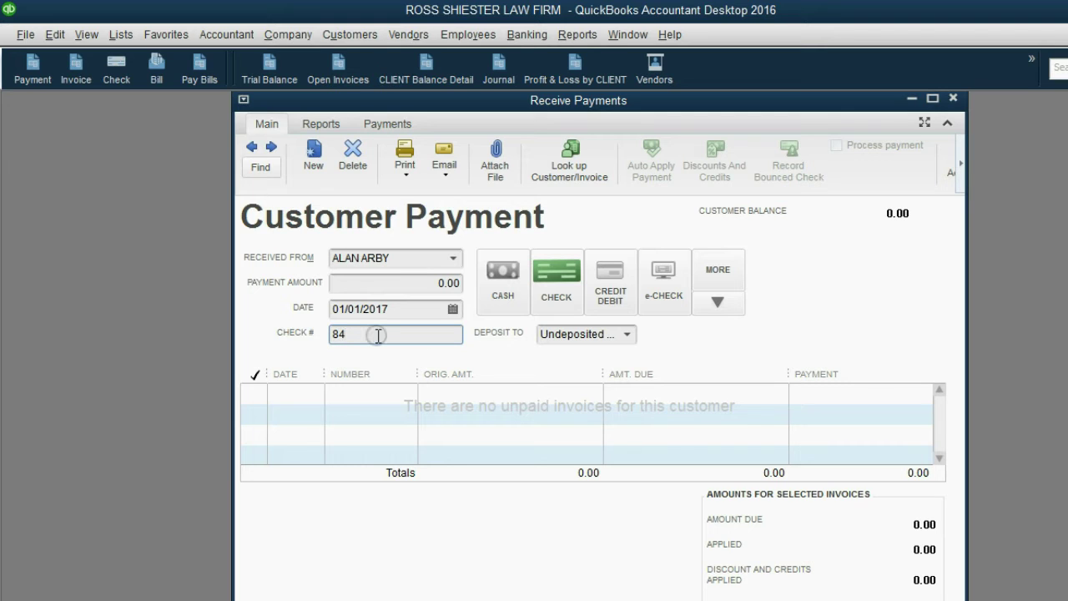
# Deposit the payment to CHASE BANK ACCOUNT and set the payment amount to 6,000.00
pyautogui.click(627, 334)
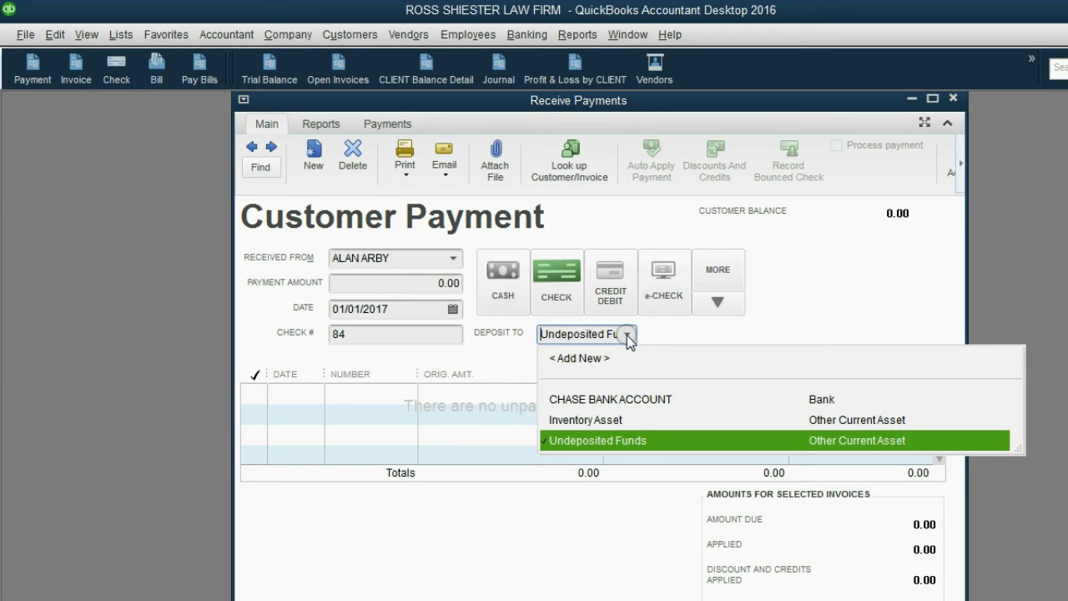
pyautogui.click(639, 400)
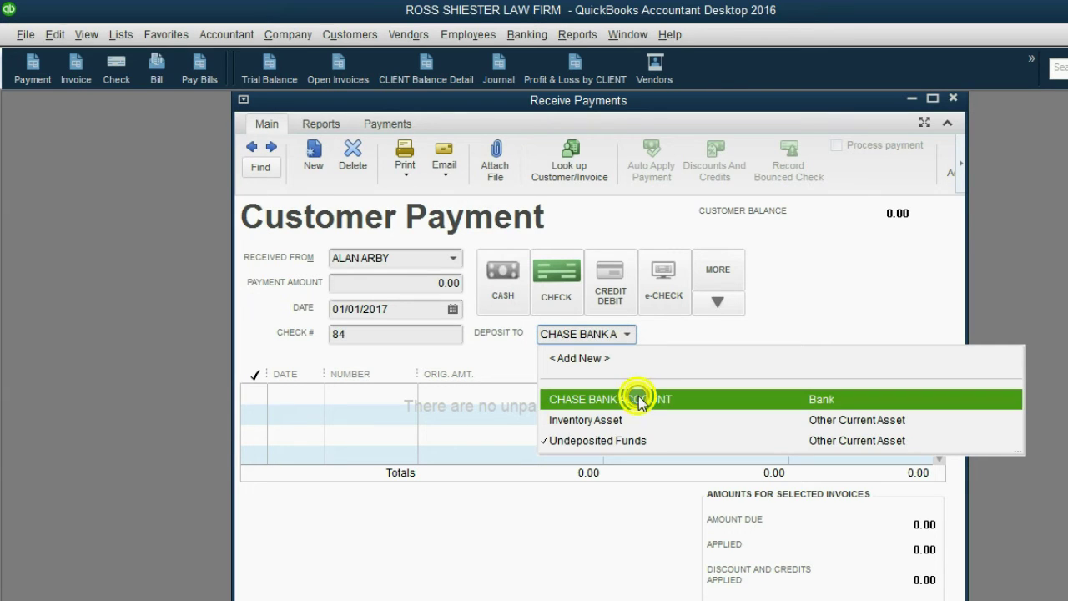
pyautogui.click(569, 334)
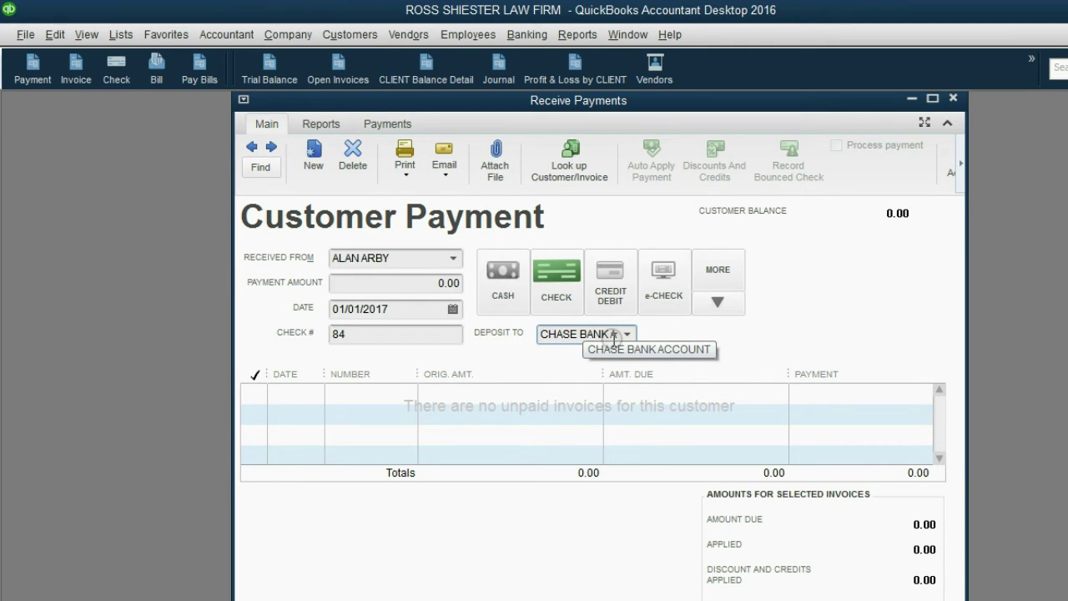
pyautogui.click(434, 284)
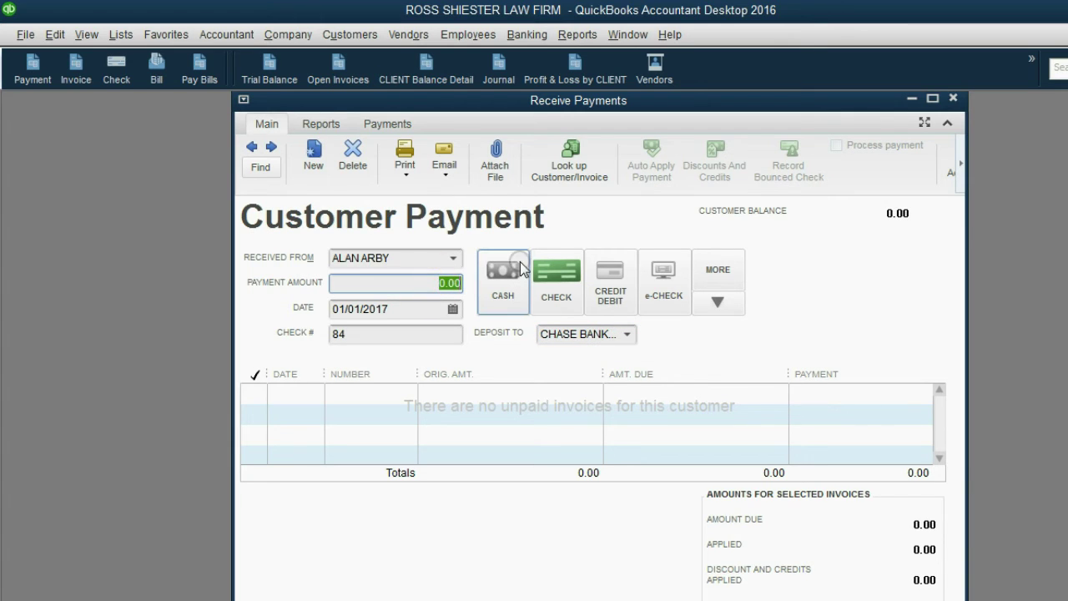
pyautogui.write('6000')
pyautogui.press('Tab')
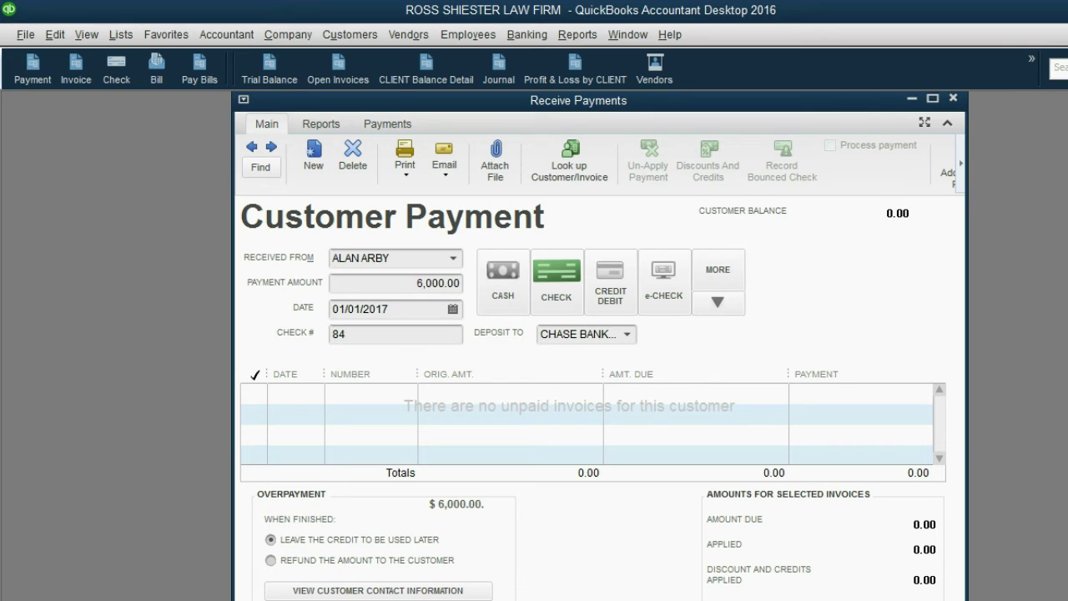
# Save the 6,000.00 payment as a customer credit and preview its credit memo for printing
pyautogui.hotkey('ctrl', 's')
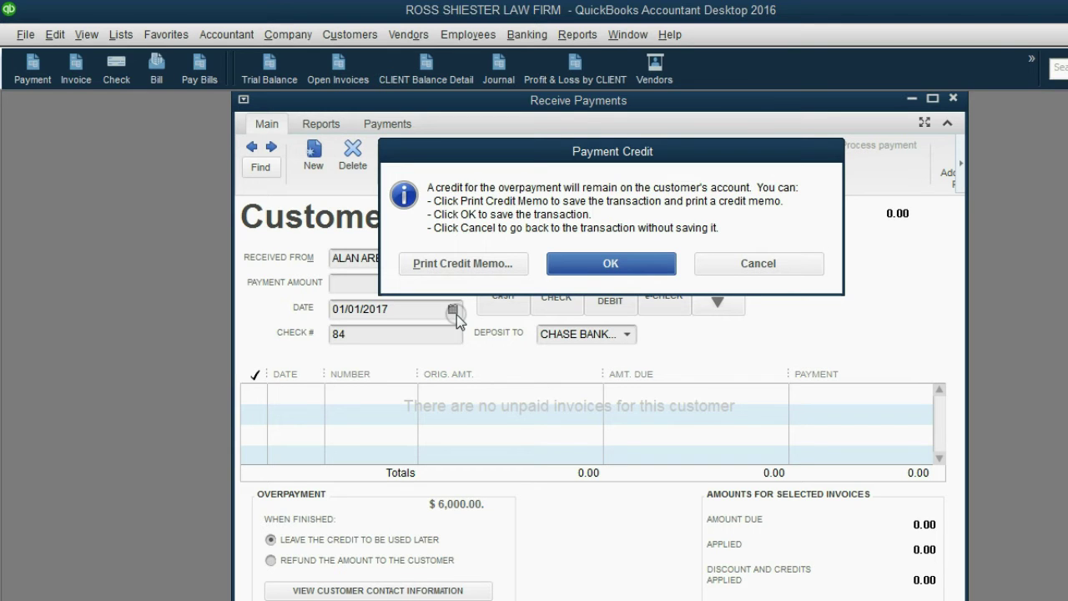
pyautogui.click(469, 263)
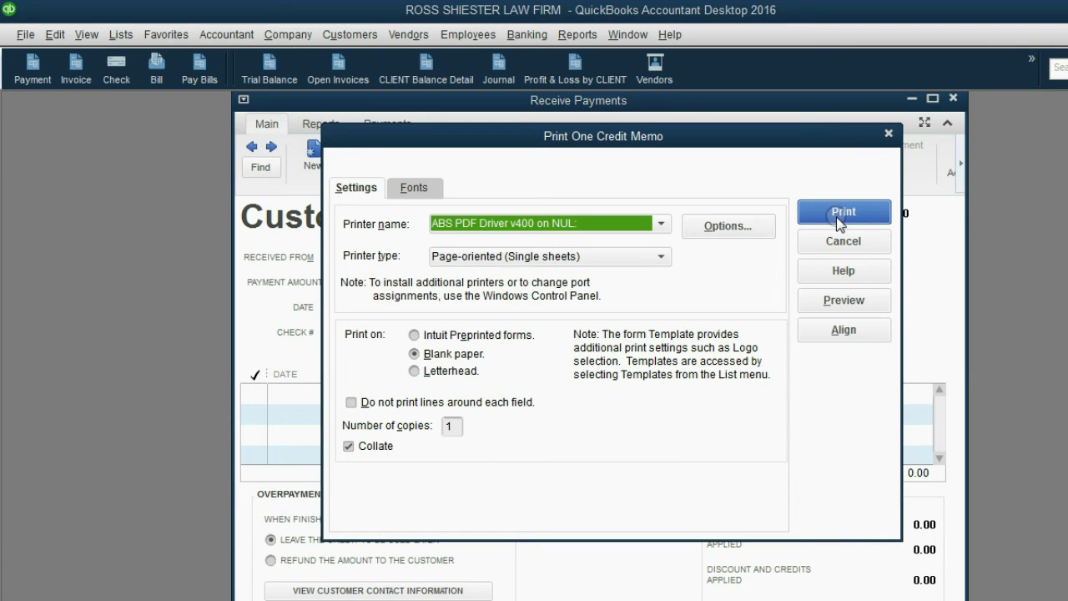
pyautogui.click(857, 302)
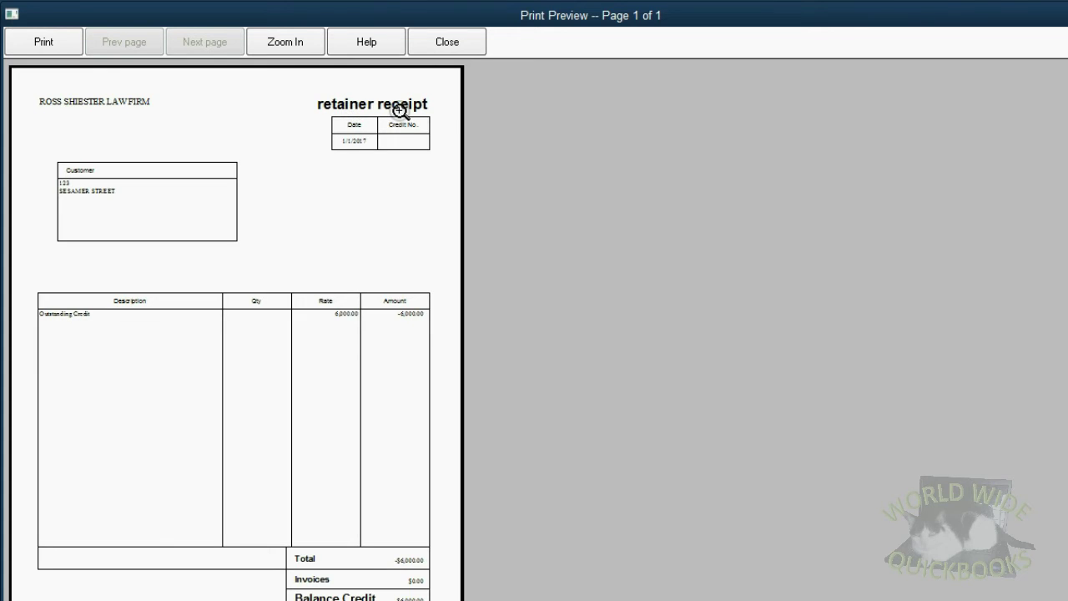
pyautogui.click(329, 258)
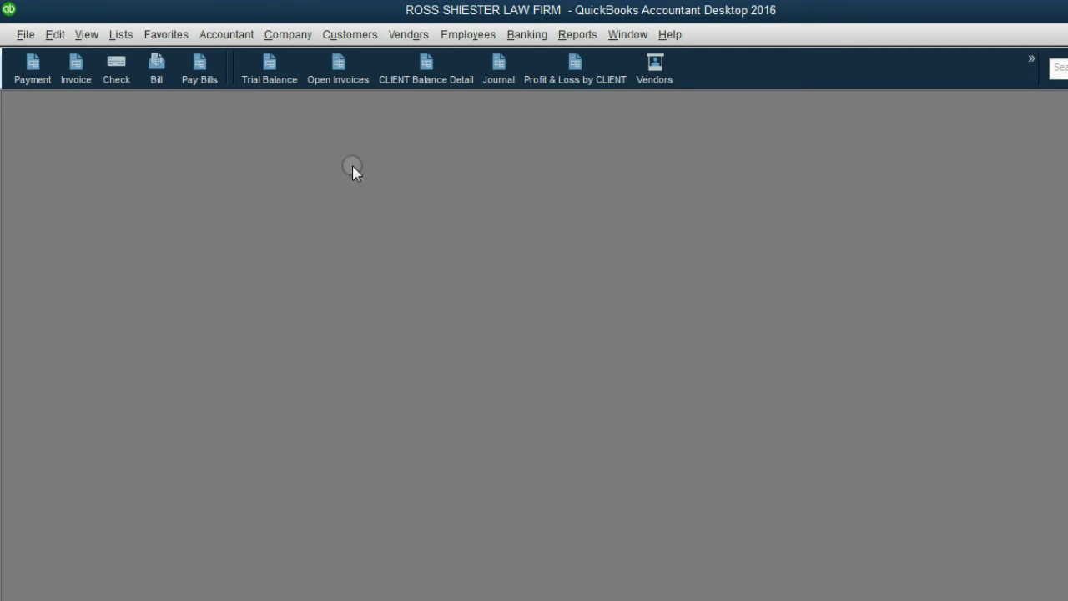
# Open the Trial Balance report and examine the bank account debit and the unearned retainer fees credit
pyautogui.click(265, 70)
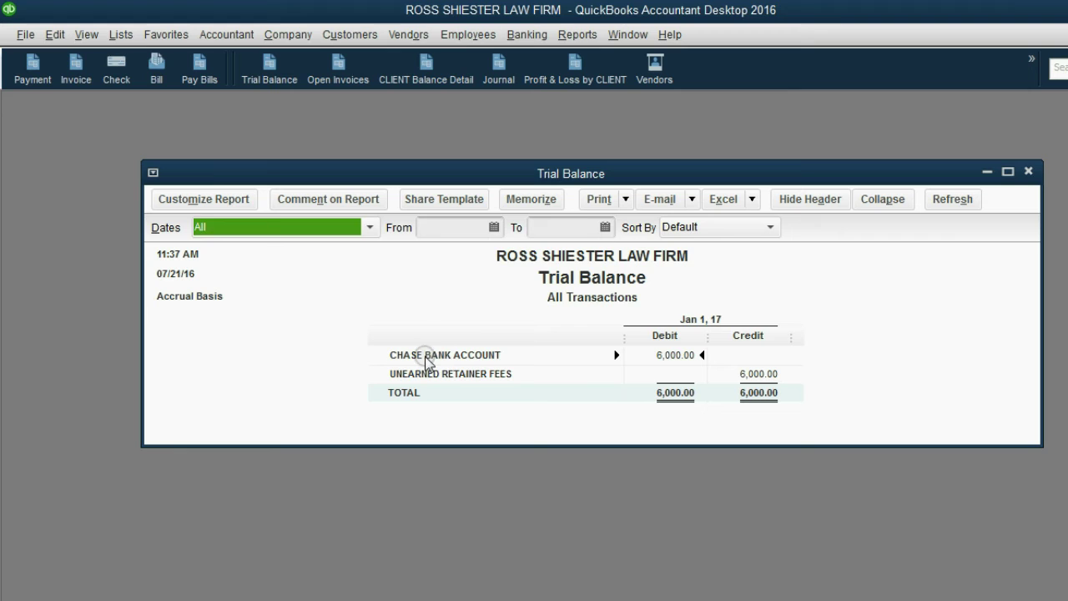
pyautogui.click(426, 359)
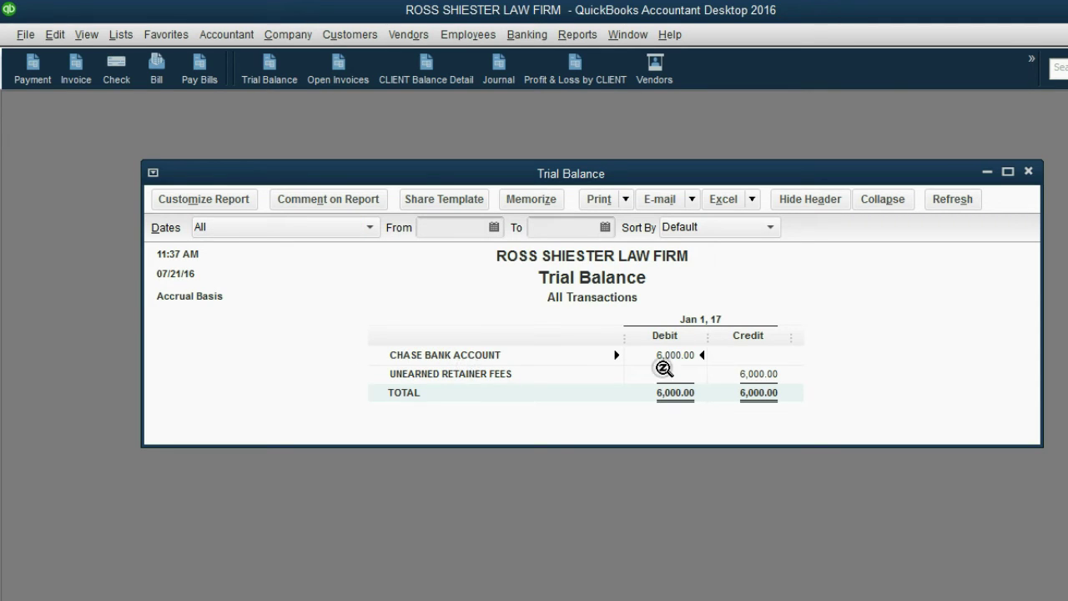
pyautogui.click(764, 378)
# Open the Customer Balance Detail report and examine the account and amount of the customer's retainer payment
pyautogui.click(411, 82)
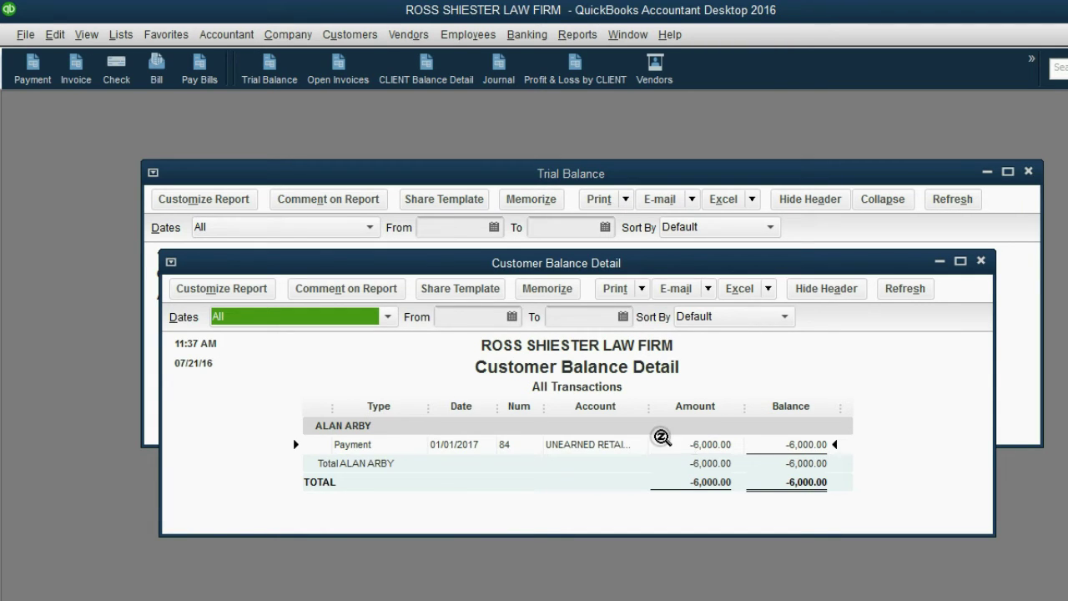
pyautogui.click(613, 444)
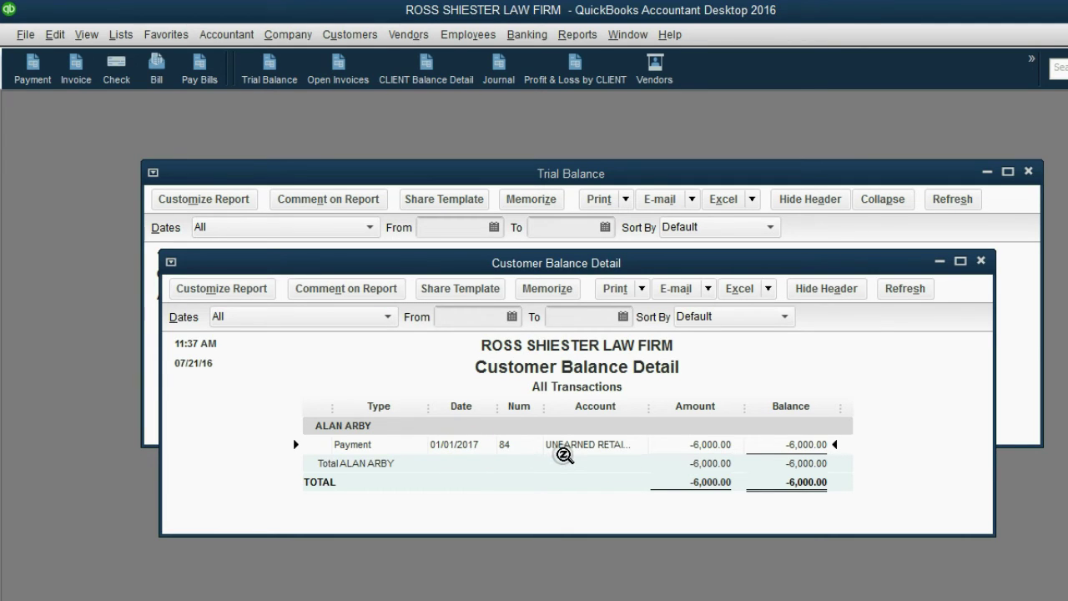
pyautogui.hotkey('alt', 'Tab')
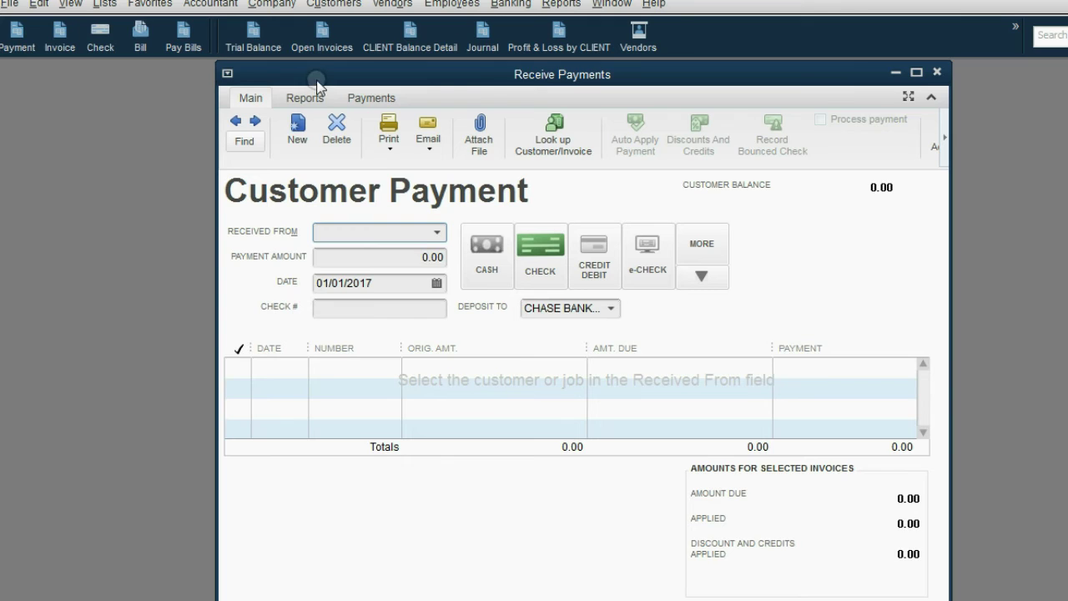
# Start the next customer payment from the second listed customer, paid by check number 717
pyautogui.moveTo(309, 67); pyautogui.dragTo(300, 60)
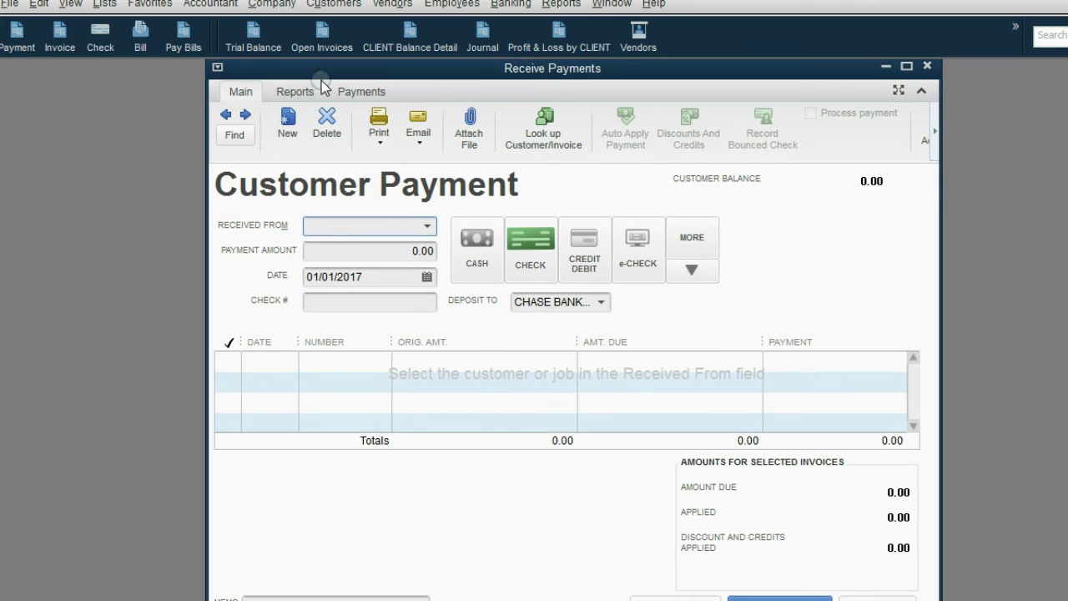
pyautogui.click(395, 280)
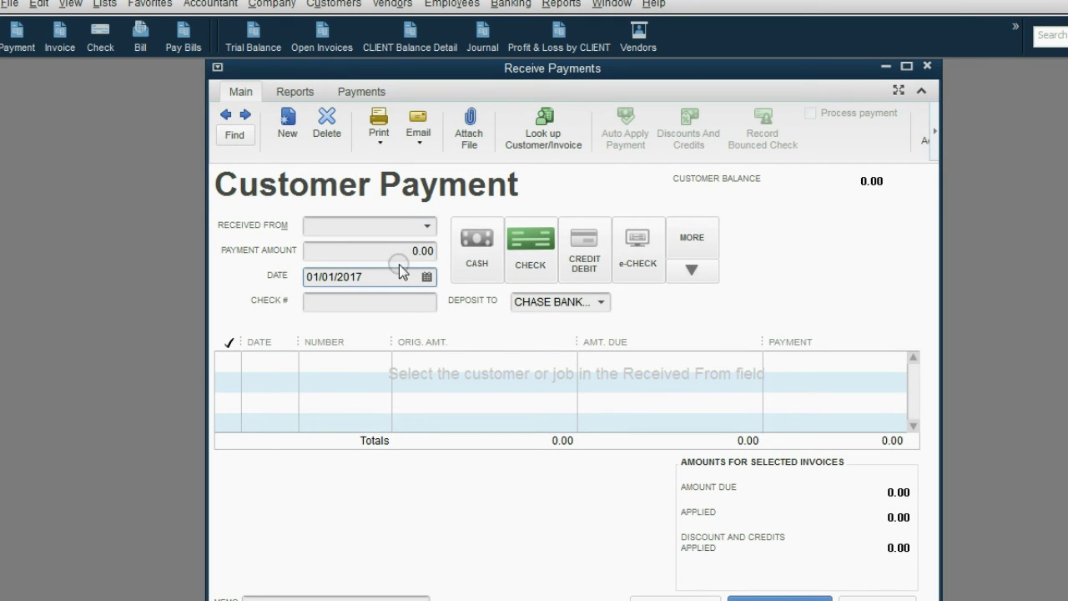
pyautogui.click(425, 226)
pyautogui.click(412, 311)
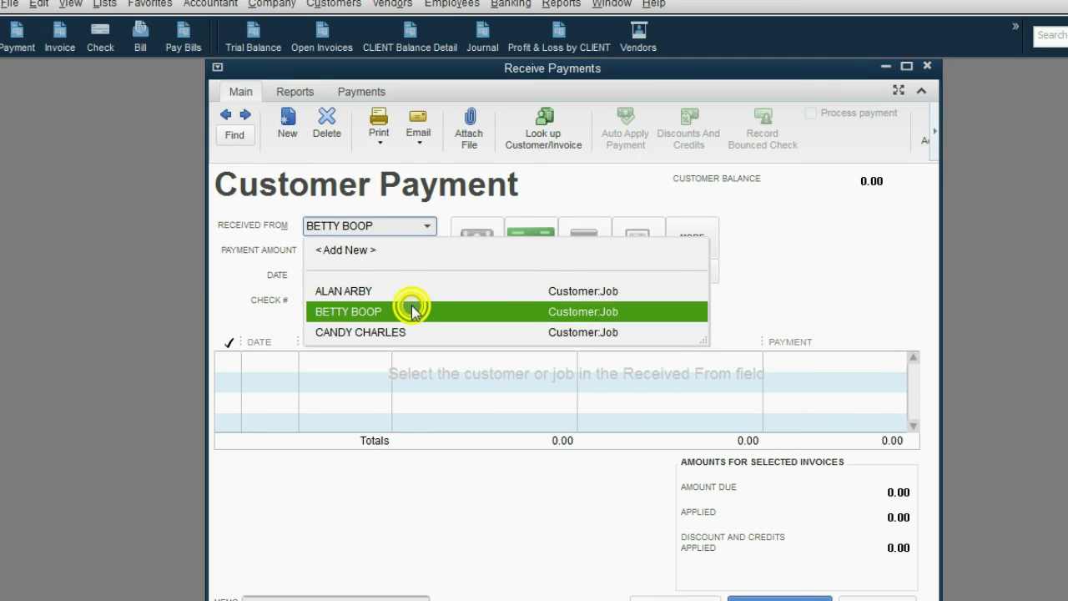
pyautogui.click(532, 261)
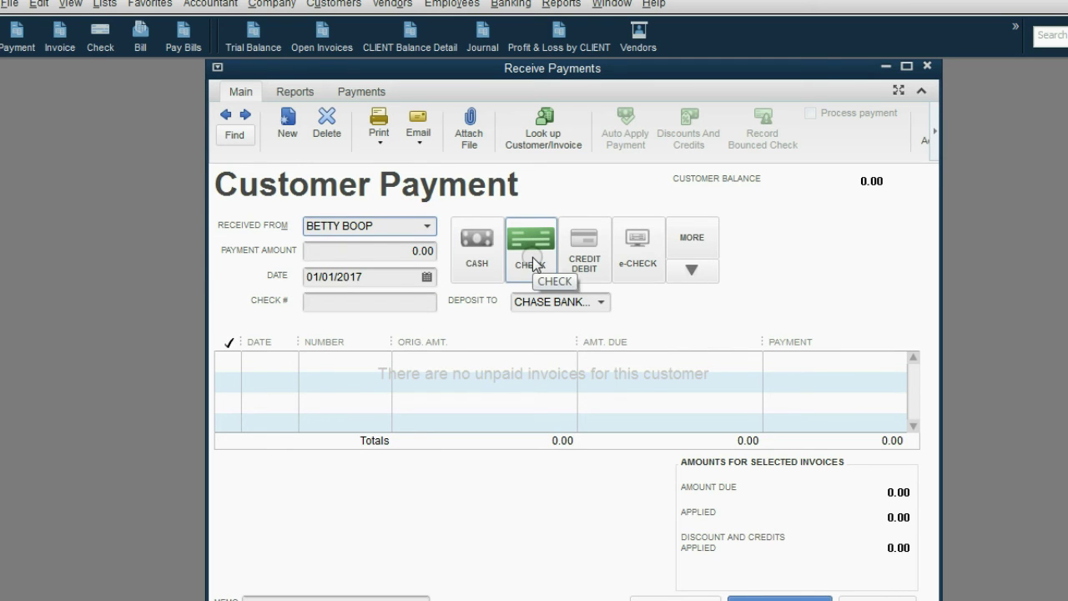
pyautogui.click(532, 261)
pyautogui.click(403, 308)
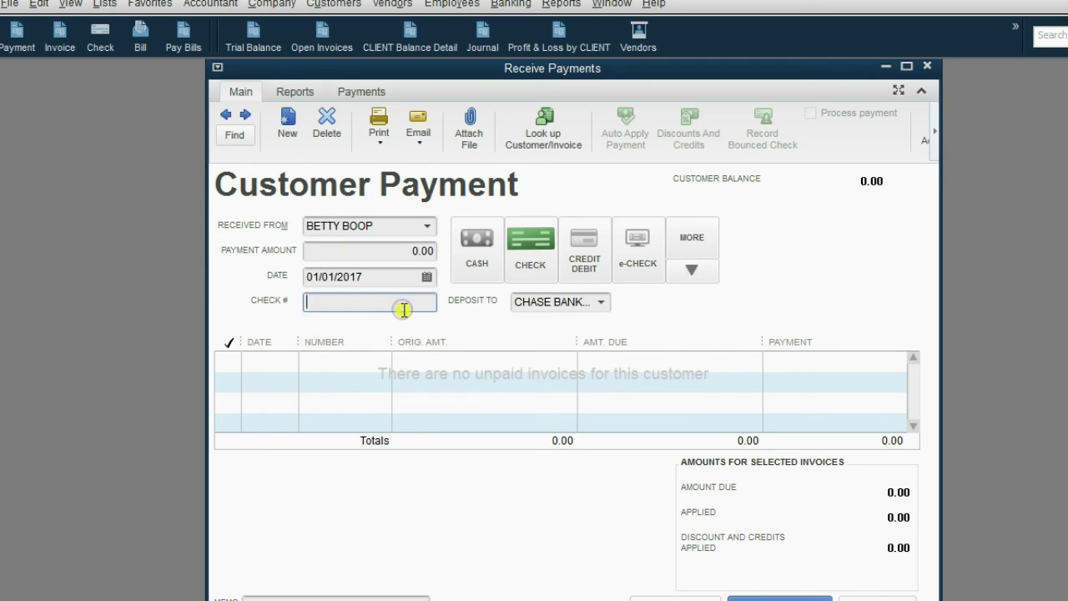
pyautogui.write('717')
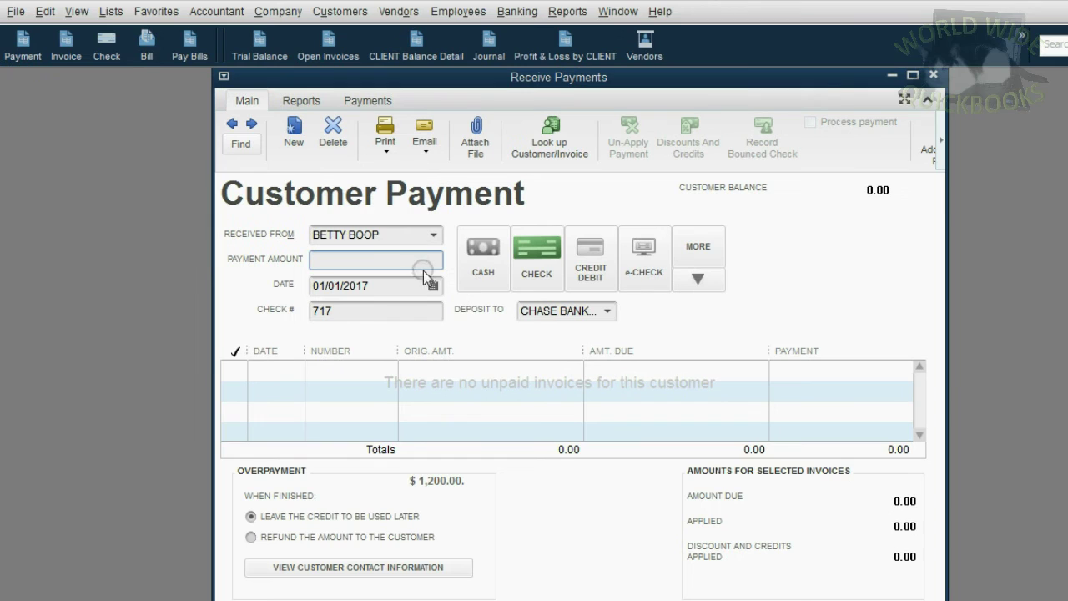
# Set the second customer's payment amount to 7,200.00
pyautogui.click(411, 254)
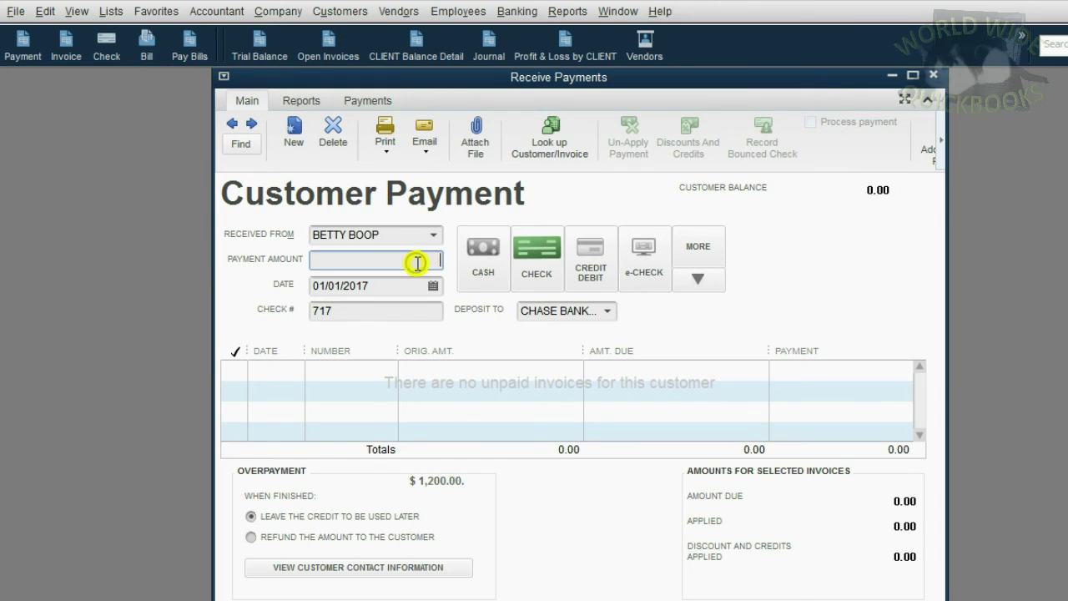
pyautogui.write('7200')
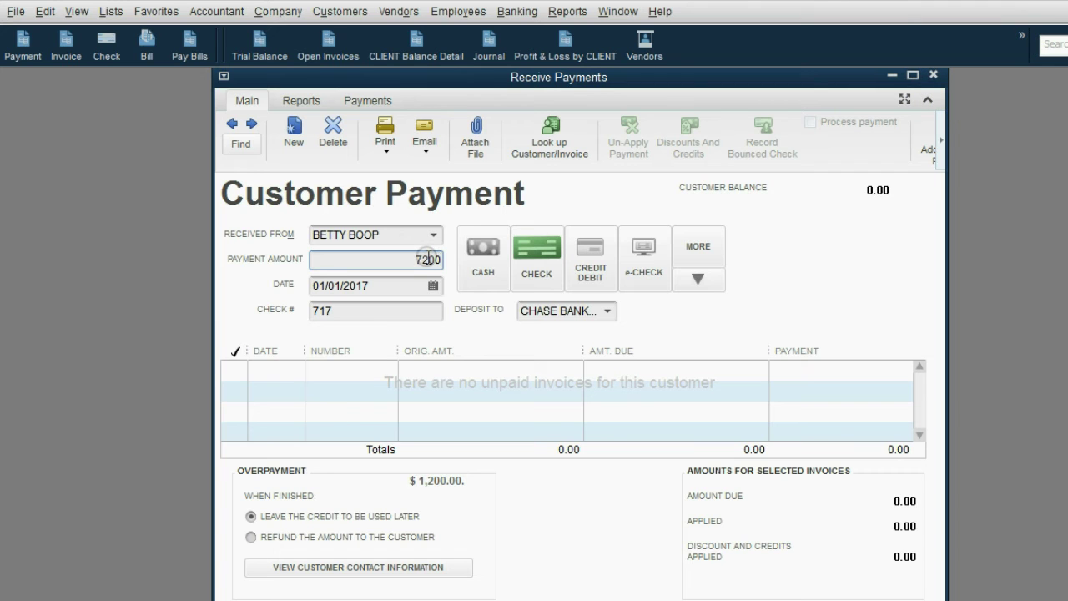
pyautogui.press('Tab')
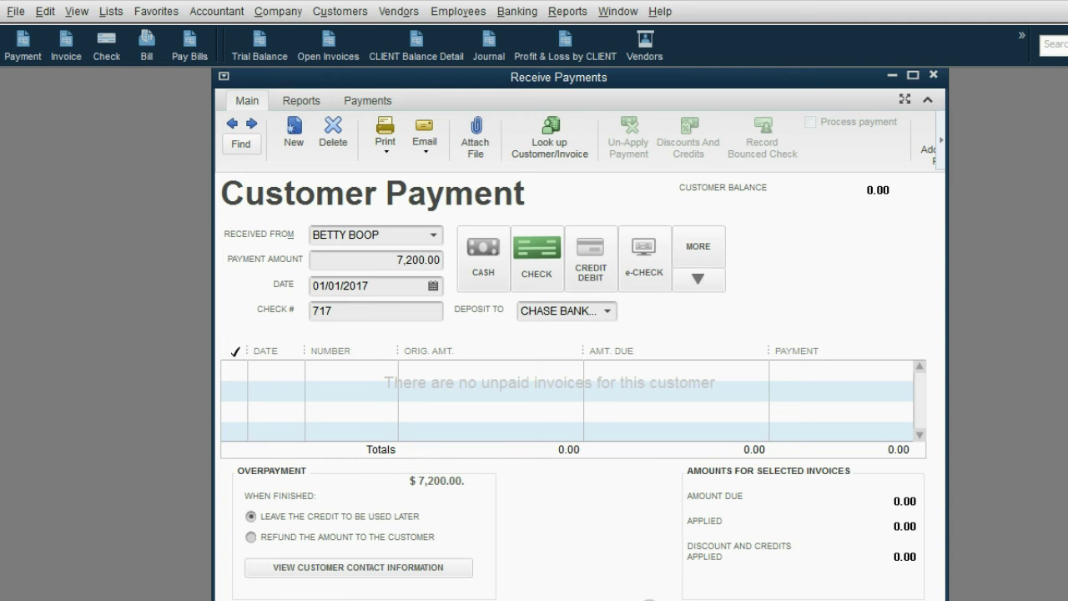
# Save the 7,200.00 payment as a customer credit and preview its retainer receipt
pyautogui.click(650, 598)
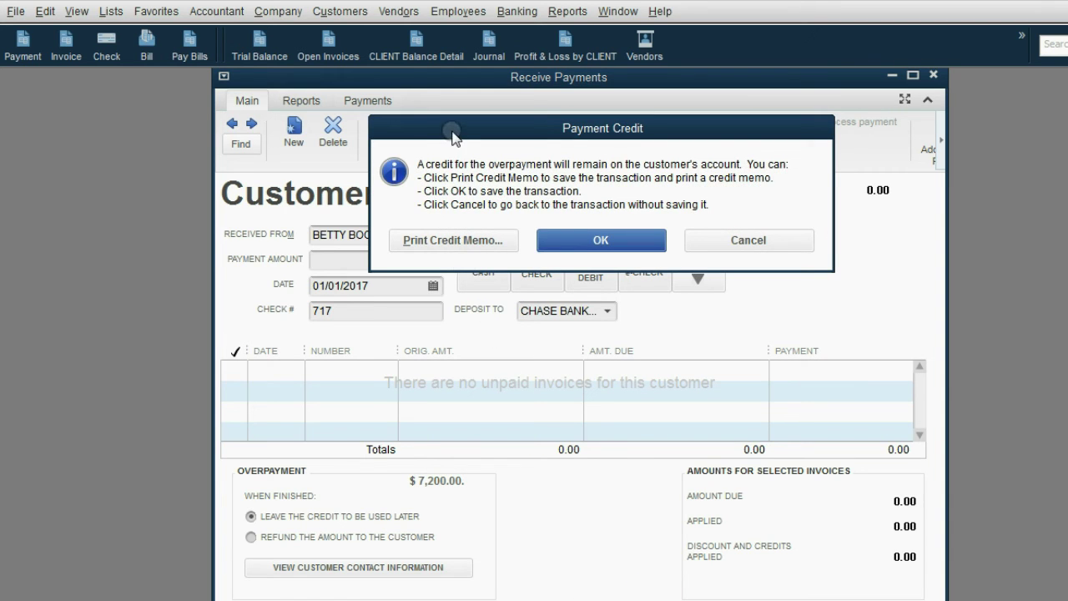
pyautogui.click(466, 241)
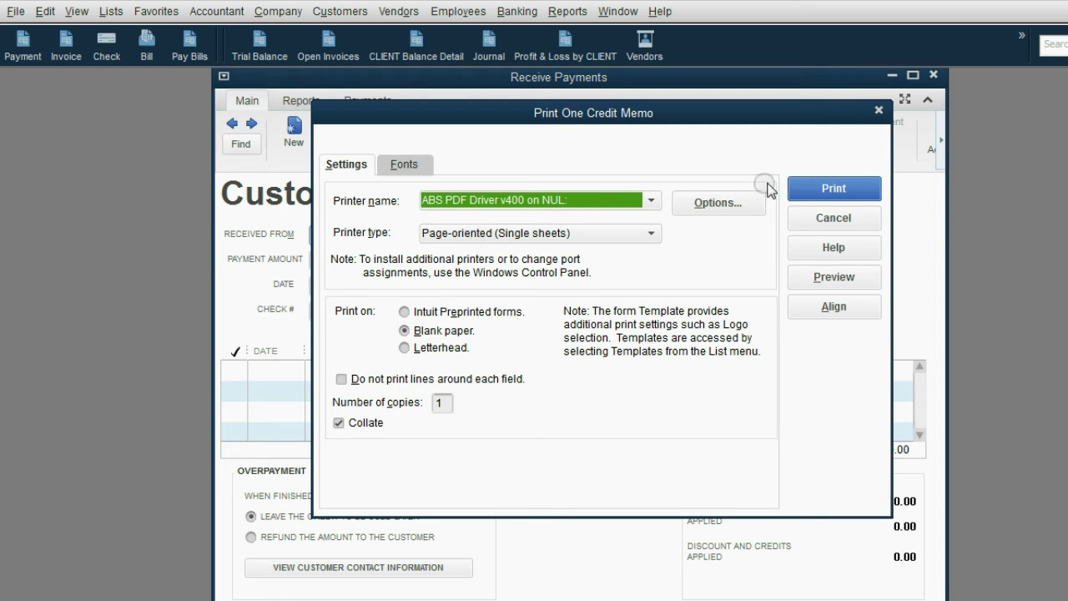
pyautogui.click(807, 189)
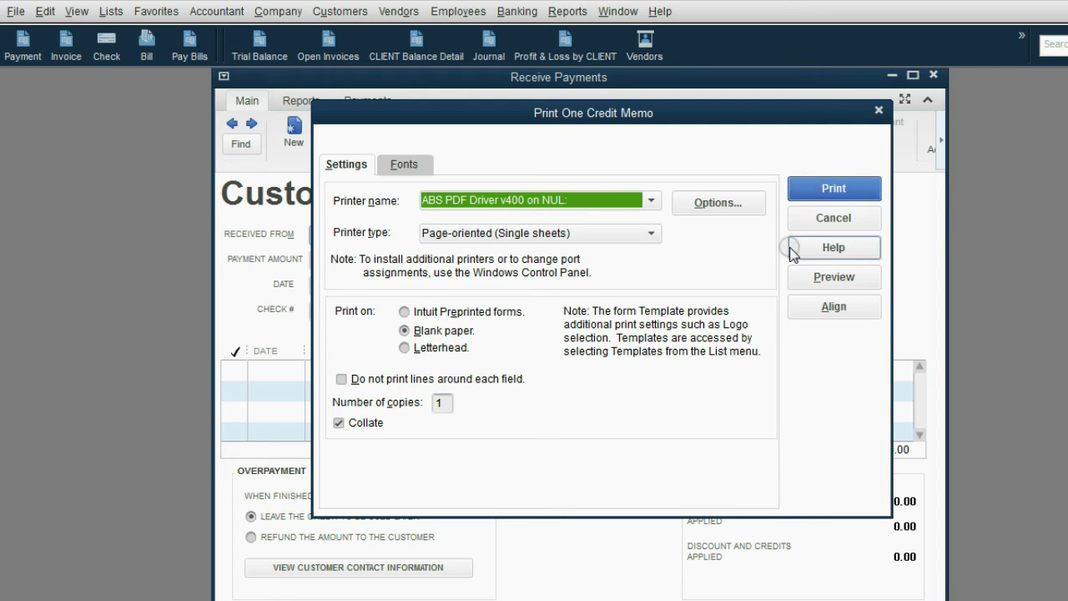
pyautogui.click(803, 276)
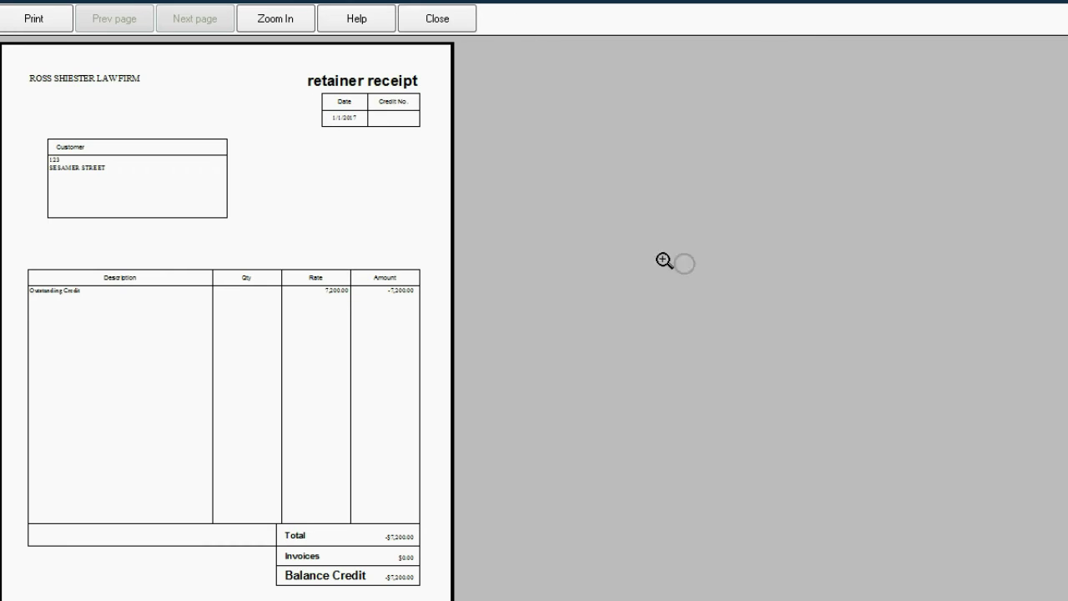
# Examine the second customer's retainer receipt up close and close the preview without printing it
pyautogui.click(400, 193)
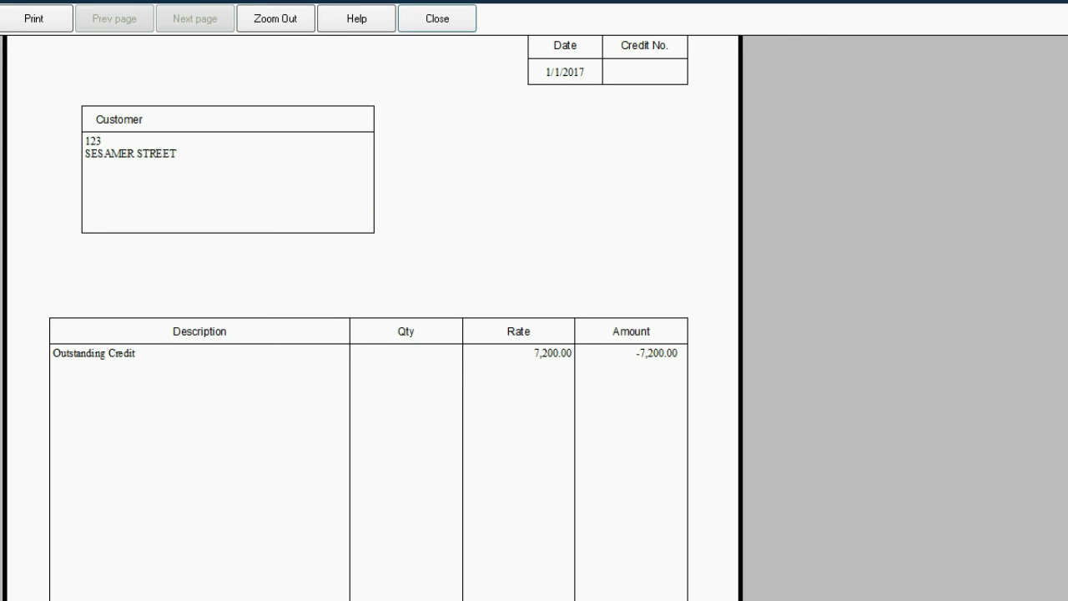
pyautogui.scroll(2, 371, 317)
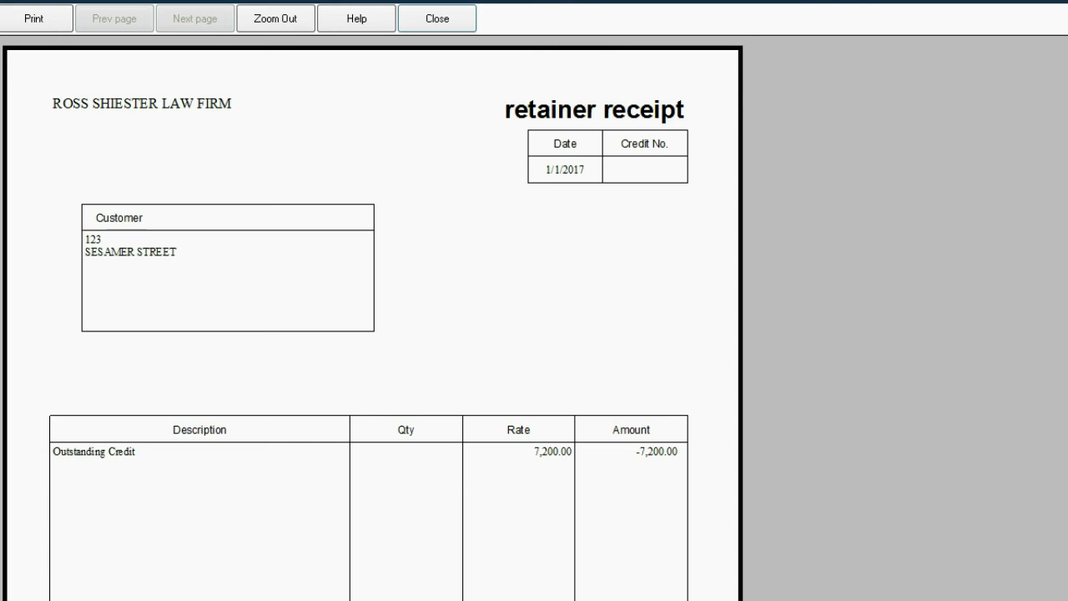
pyautogui.press('Escape')
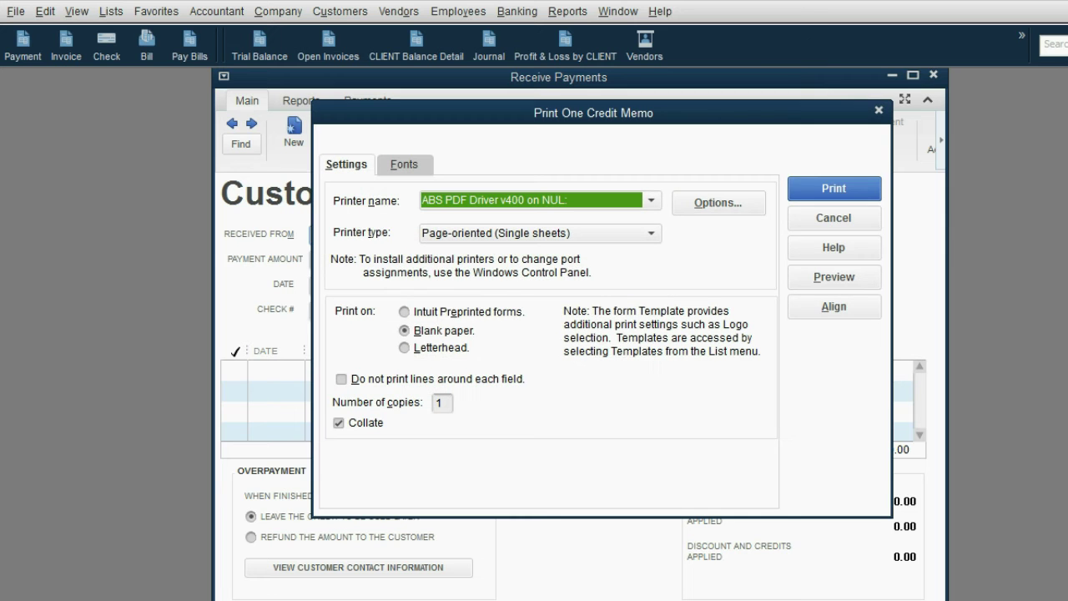
pyautogui.click(831, 218)
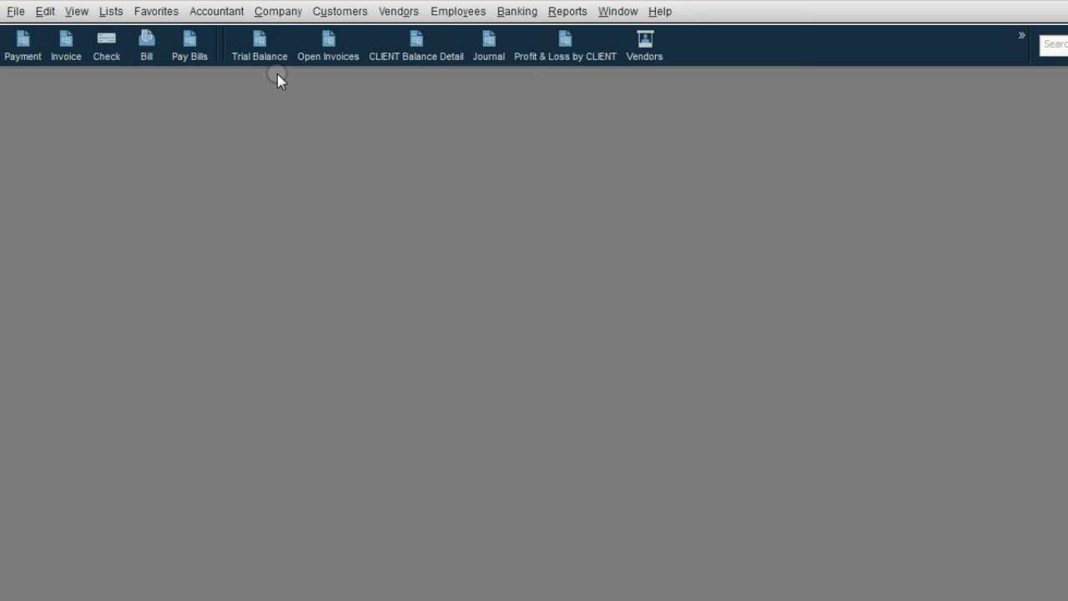
# Open the Trial Balance report and examine the CHASE BANK ACCOUNT debit and the UNEARNED RETAINER FEES account
pyautogui.click(264, 48)
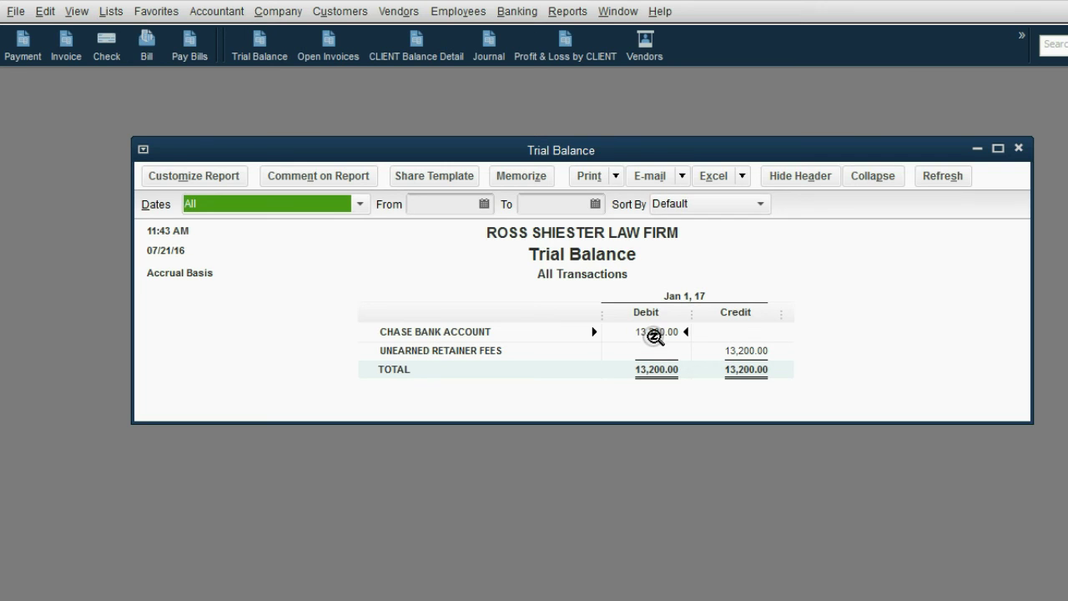
pyautogui.click(655, 334)
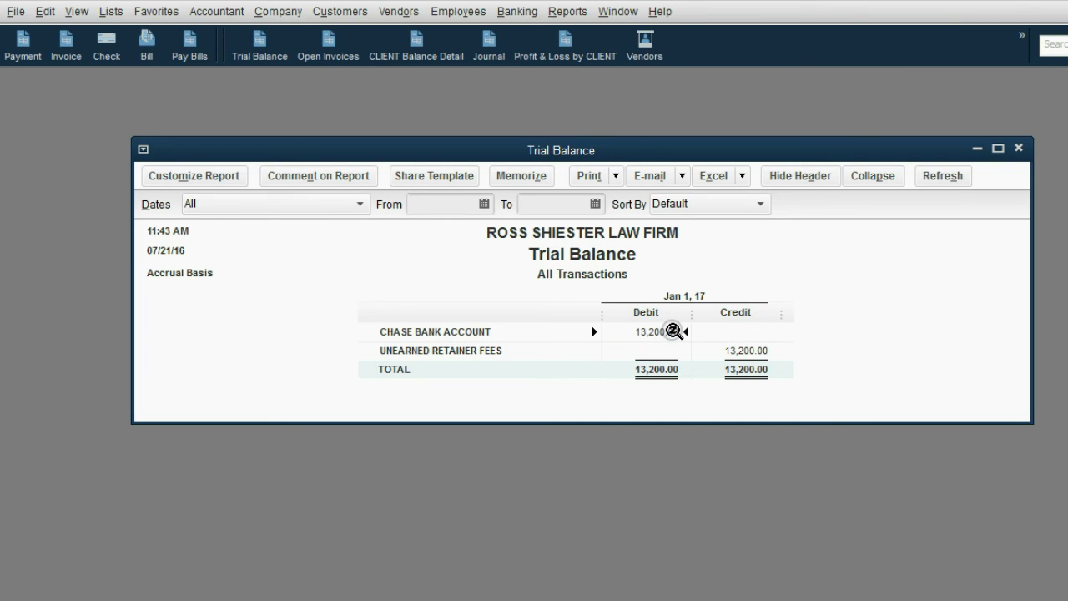
pyautogui.click(472, 356)
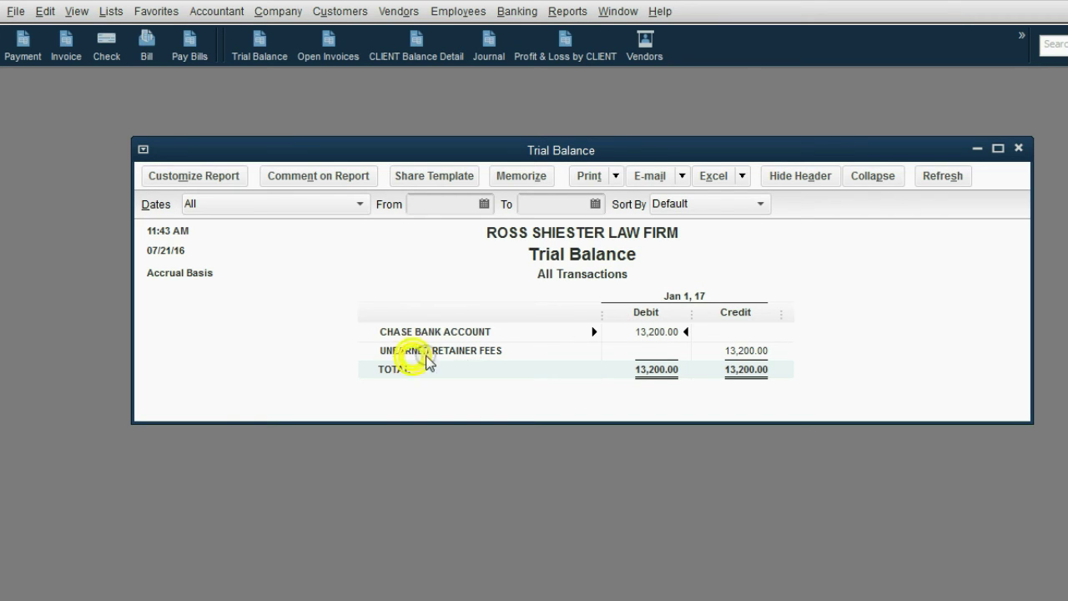
pyautogui.click(462, 352)
pyautogui.click(472, 353)
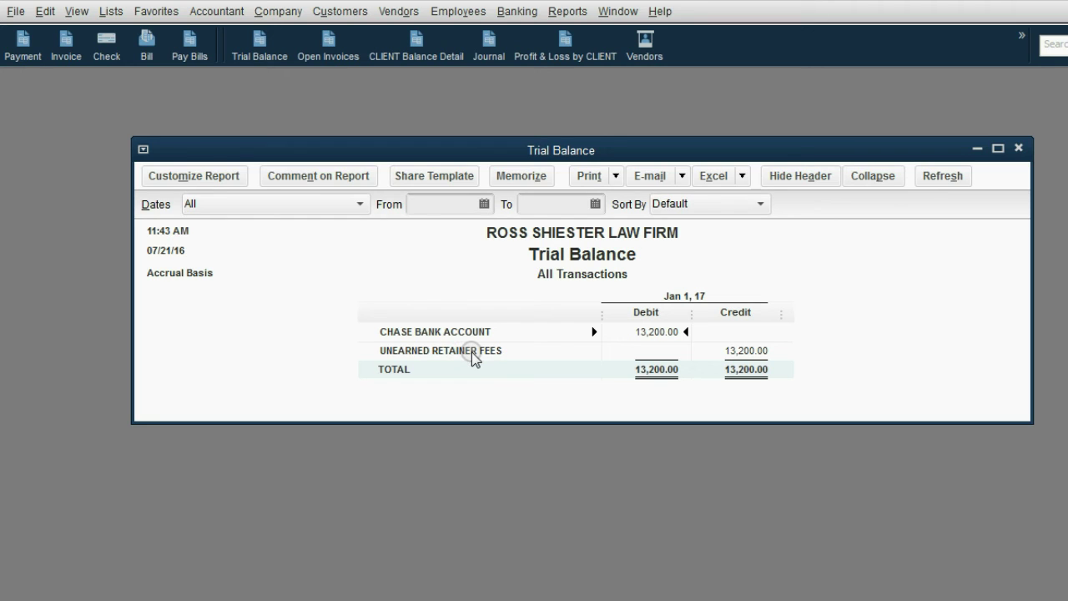
# Switch to the presentation to go over the retainer examples, and return to close the Trial Balance report
pyautogui.hotkey('alt', 'Tab')
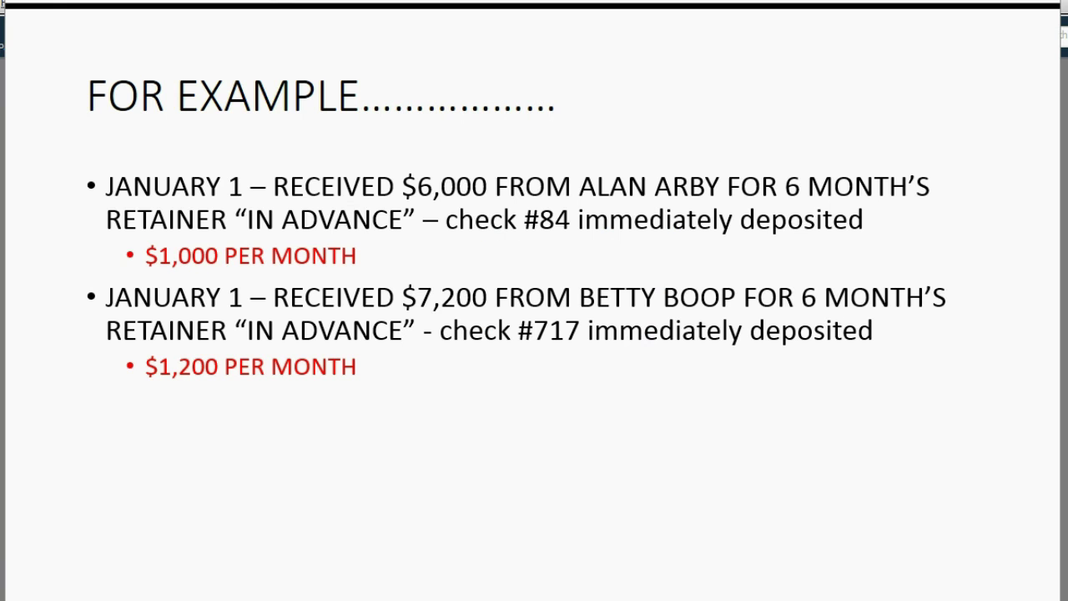
pyautogui.press('Right')
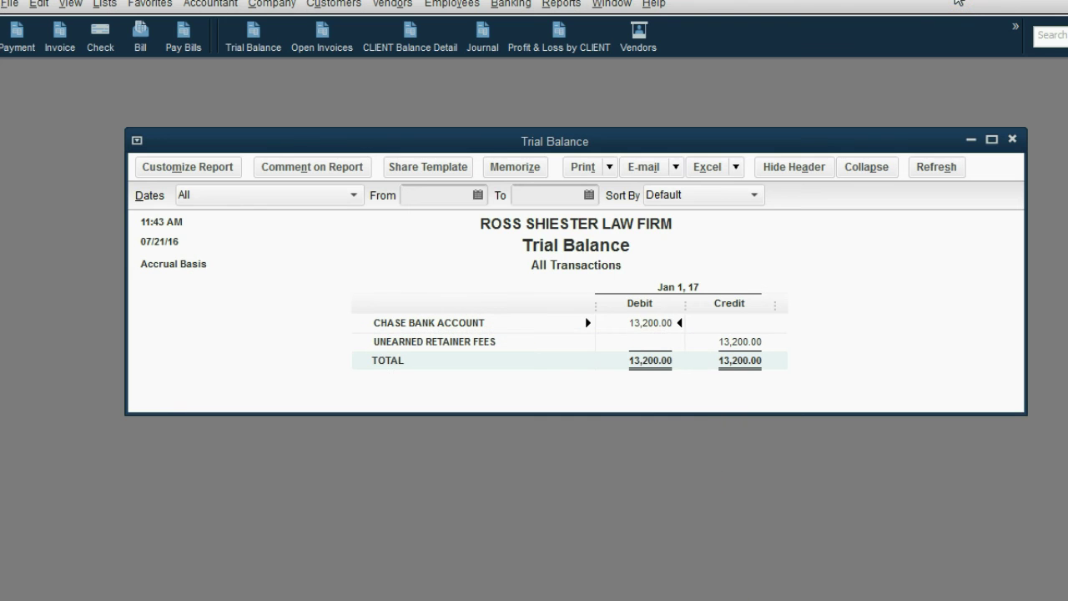
pyautogui.click(1012, 139)
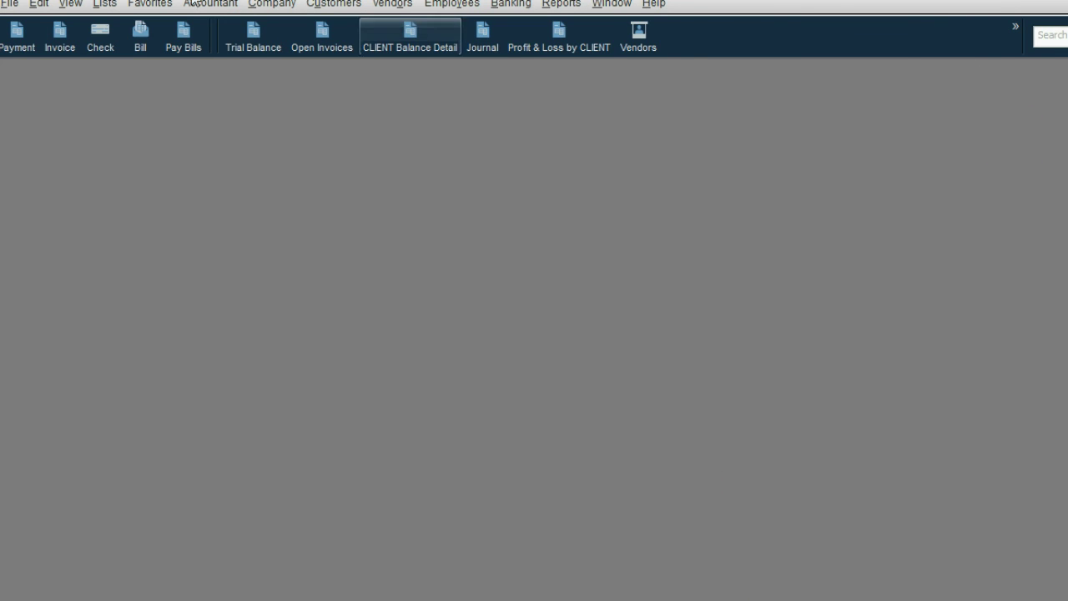
# Start a new customer payment from the third customer with a payment amount of 2,400.00
pyautogui.click(23, 38)
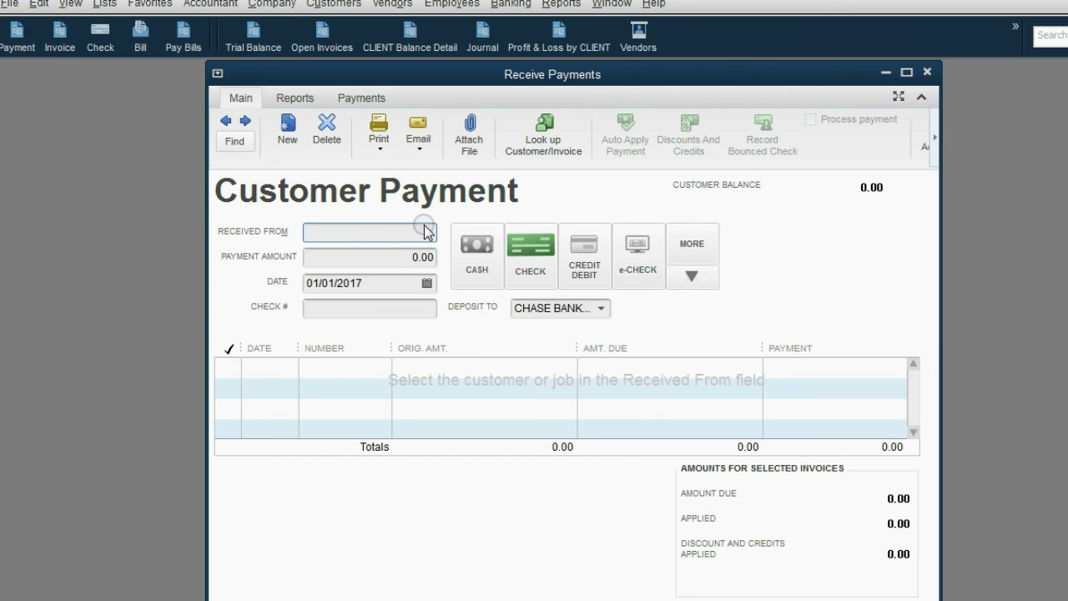
pyautogui.click(430, 229)
pyautogui.click(396, 337)
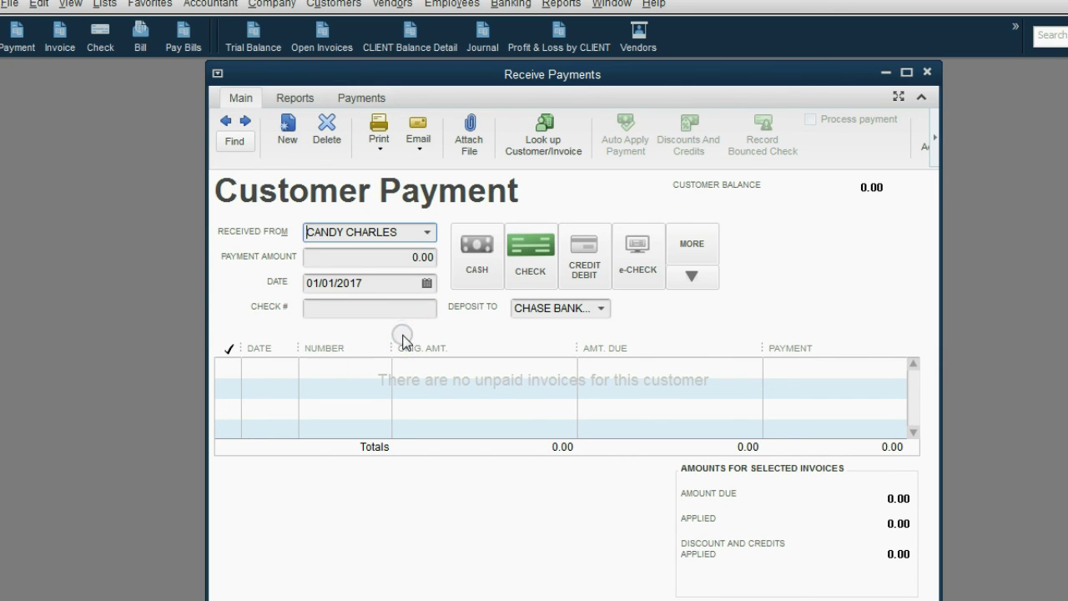
pyautogui.click(421, 257)
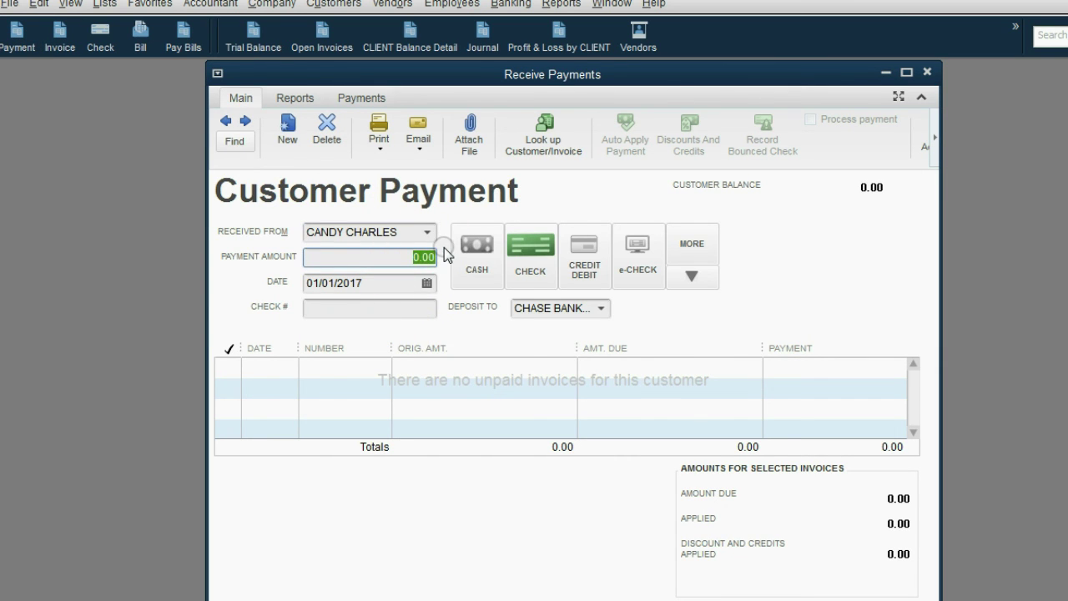
pyautogui.write('24')
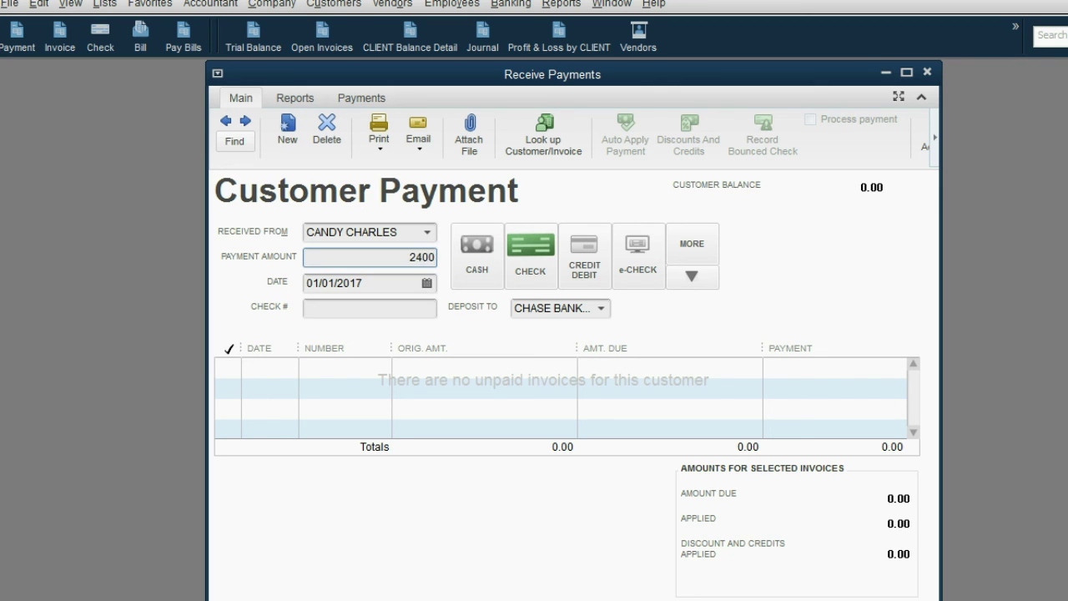
pyautogui.press('Tab')
# Date the third customer's payment 01/05/2017 and record it as paid by check number 222
pyautogui.click(426, 283)
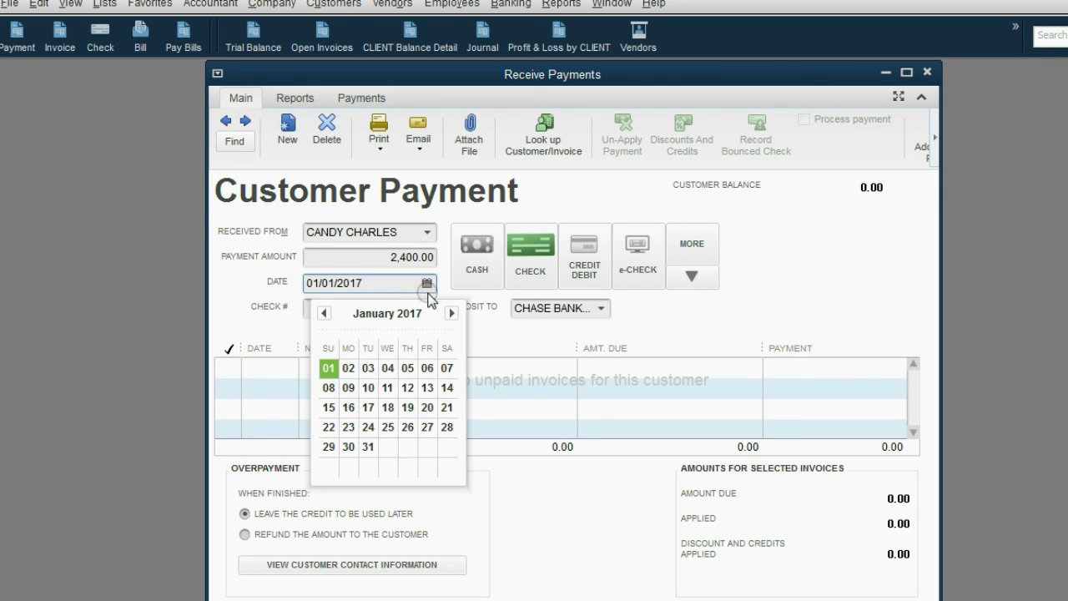
pyautogui.click(407, 368)
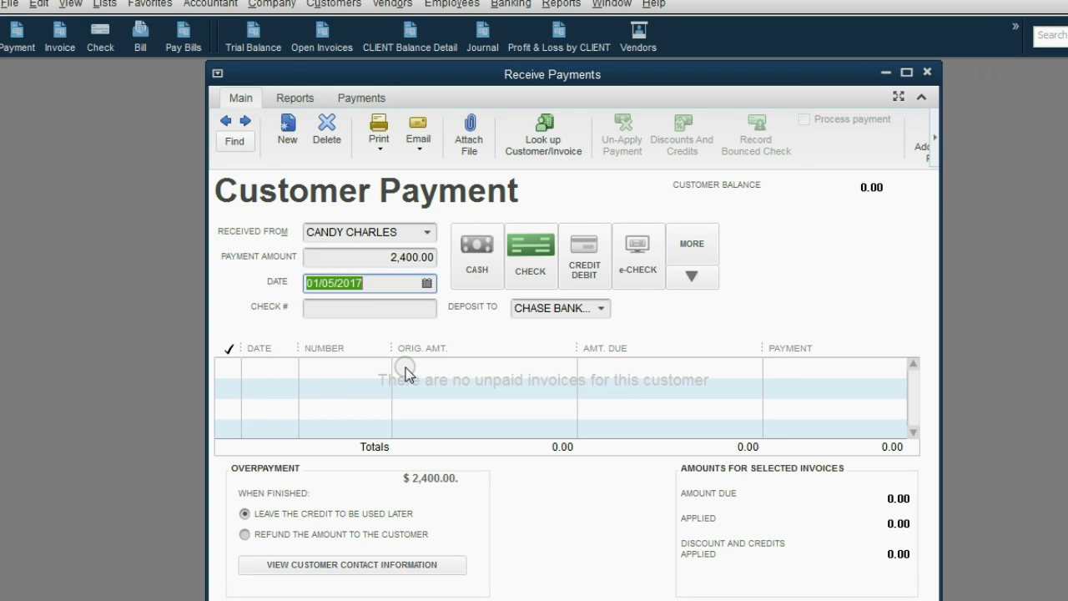
pyautogui.click(526, 266)
pyautogui.click(387, 308)
pyautogui.write('2')
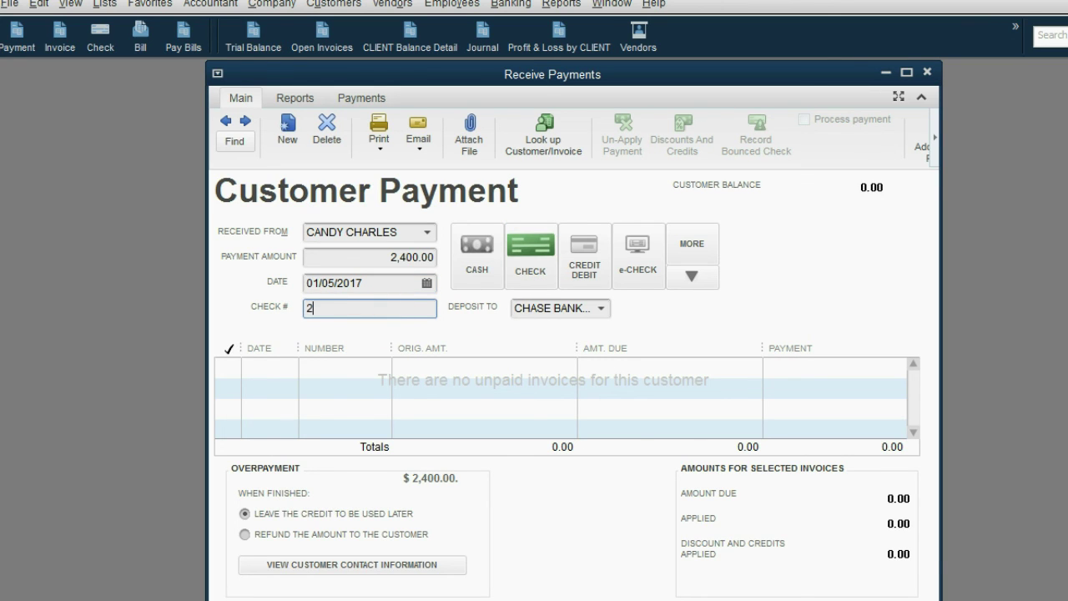
pyautogui.write('22')
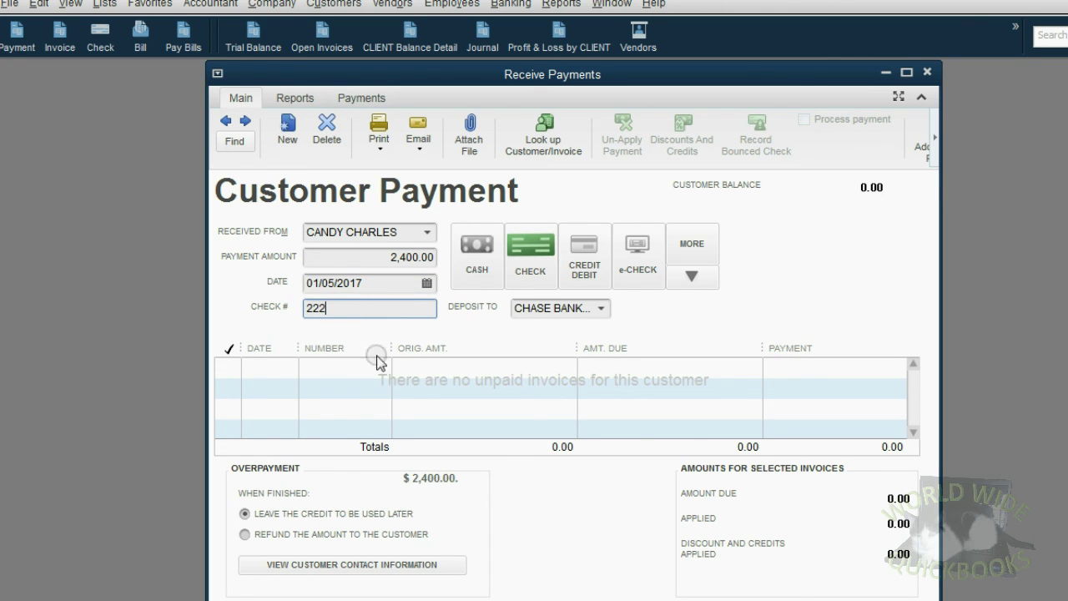
pyautogui.press('Tab')
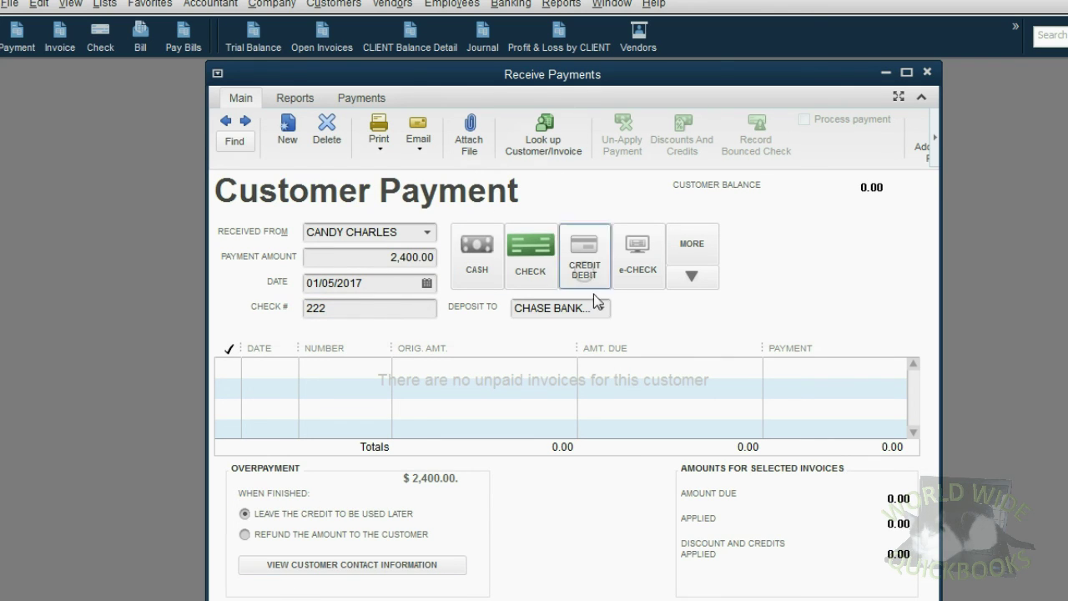
# Save the 2,400.00 payment as a customer credit and preview its retainer receipt up close without printing it
pyautogui.click(655, 597)
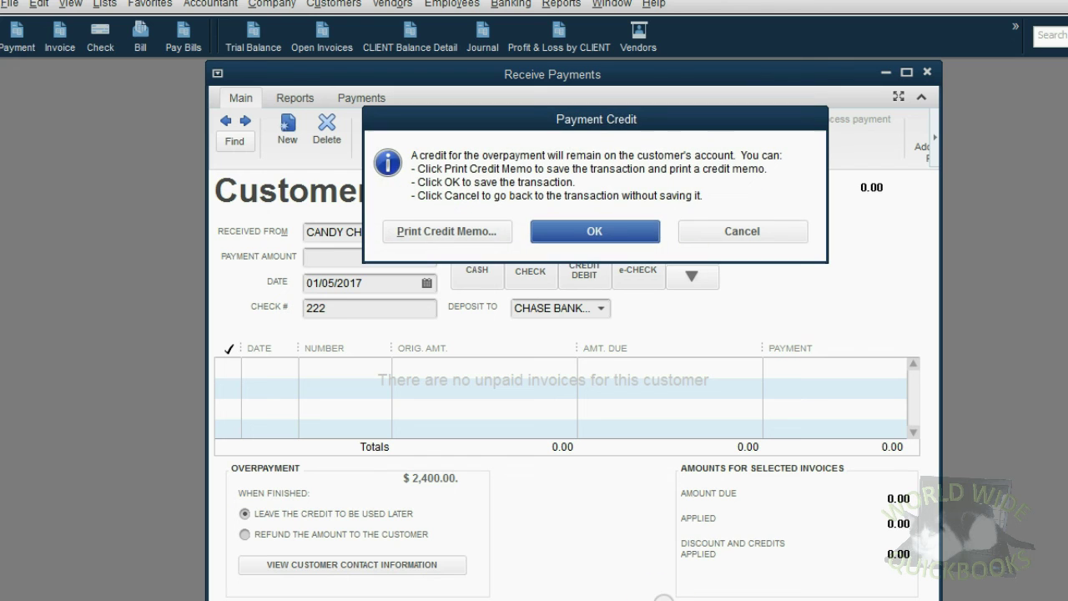
pyautogui.click(472, 235)
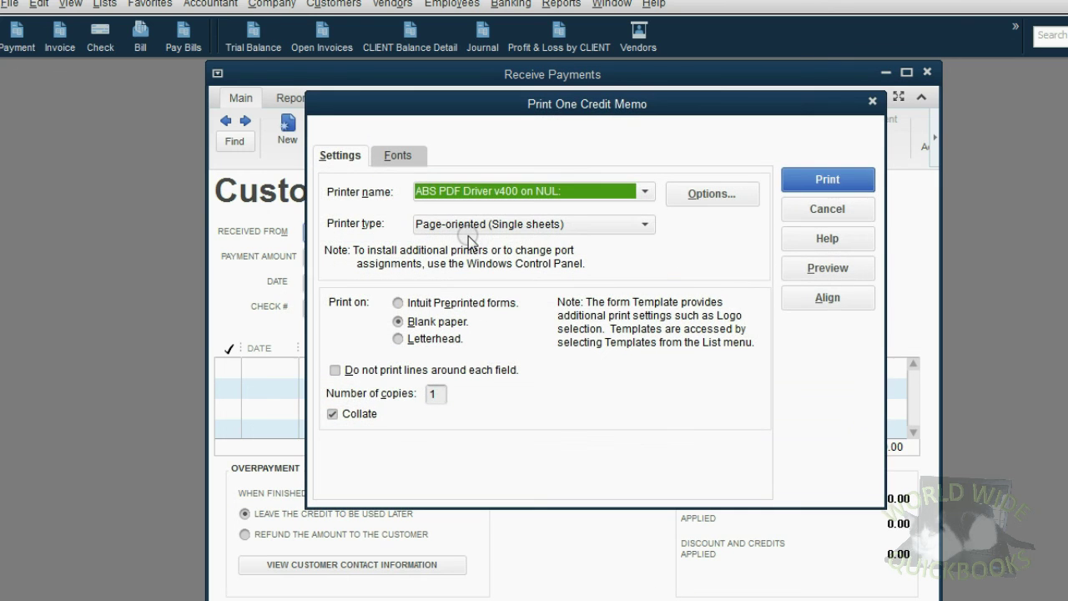
pyautogui.click(817, 274)
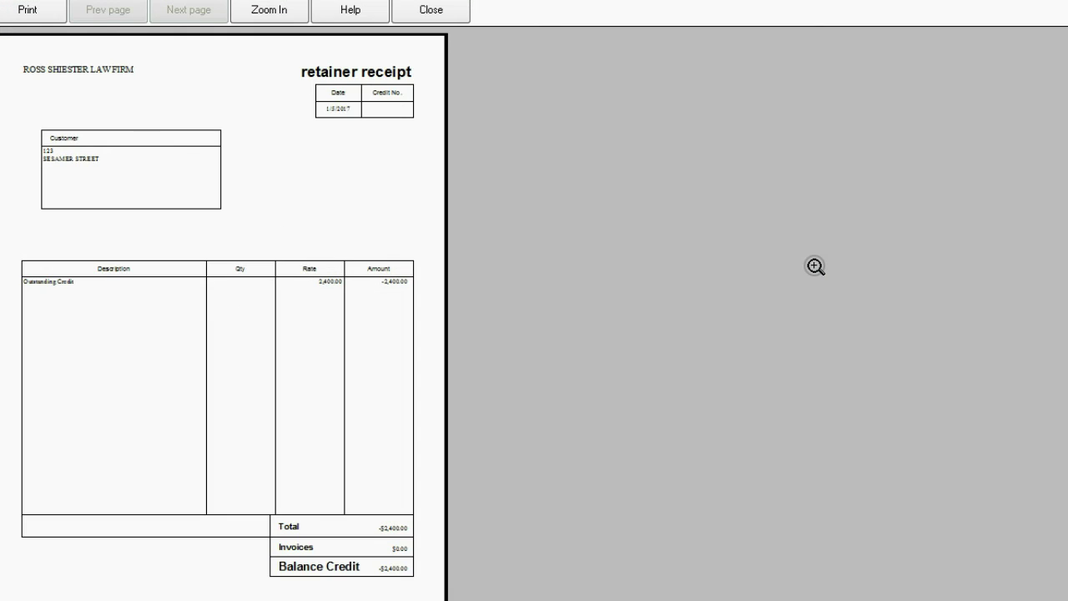
pyautogui.click(443, 201)
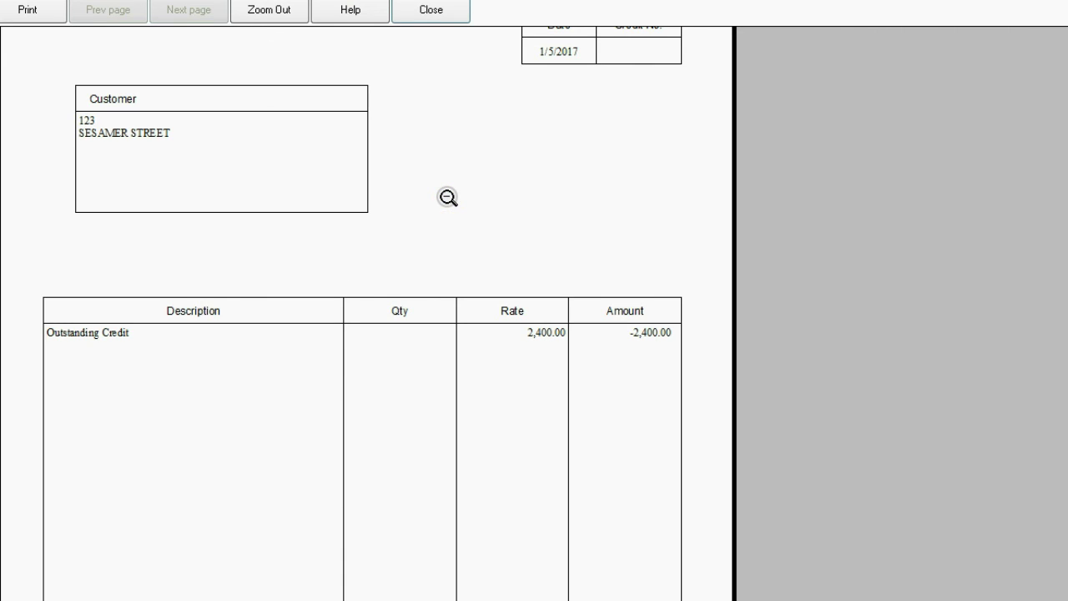
pyautogui.press('Escape')
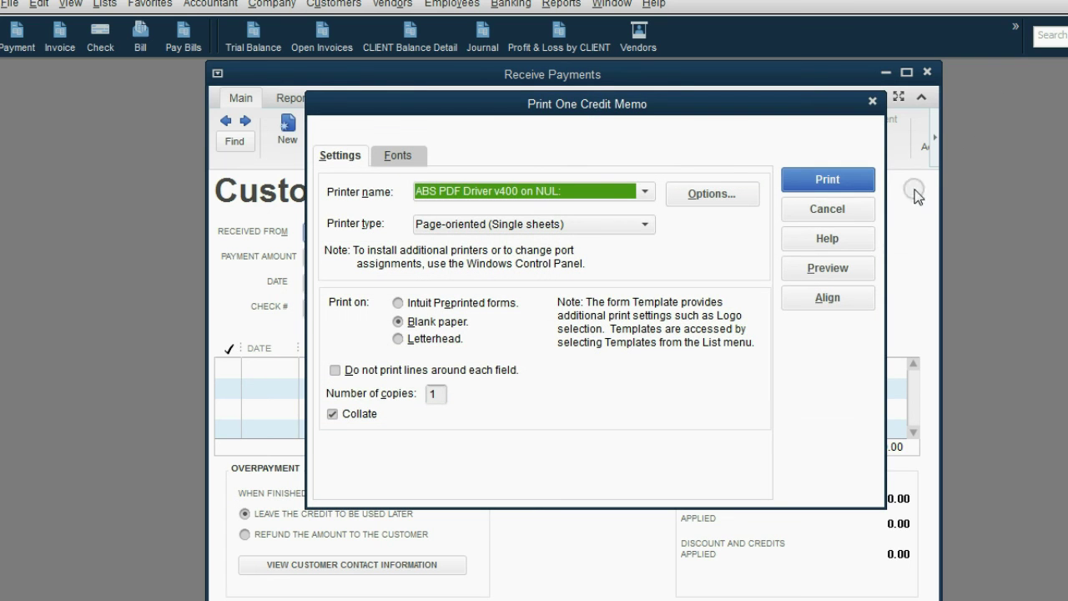
pyautogui.click(835, 208)
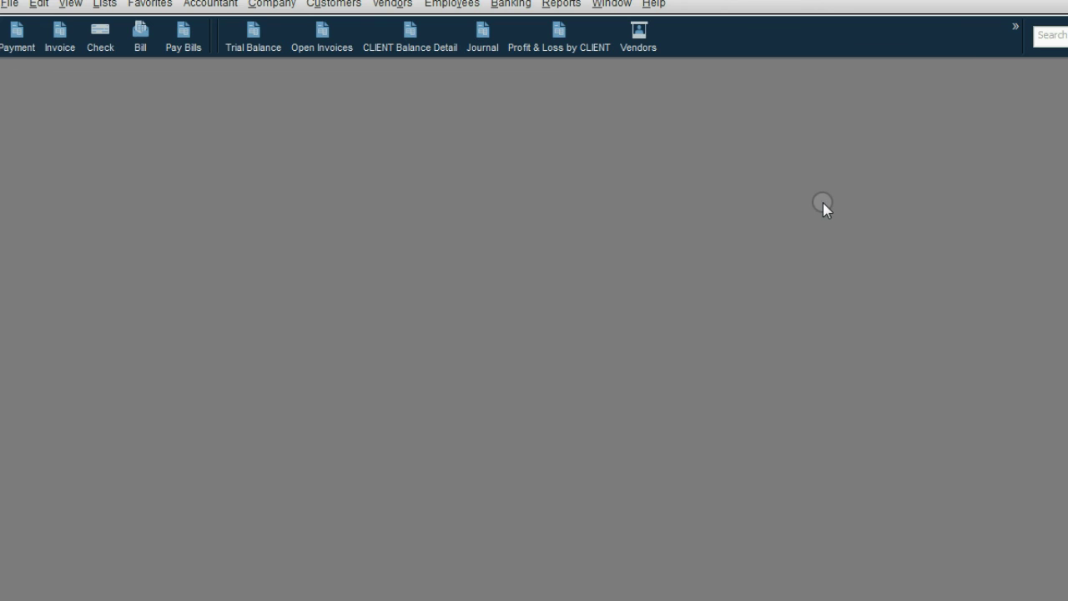
# Check the bank and unearned retainer balances in the Trial Balance, close it, and bring the whole Customer Balance Detail report into view
pyautogui.click(259, 48)
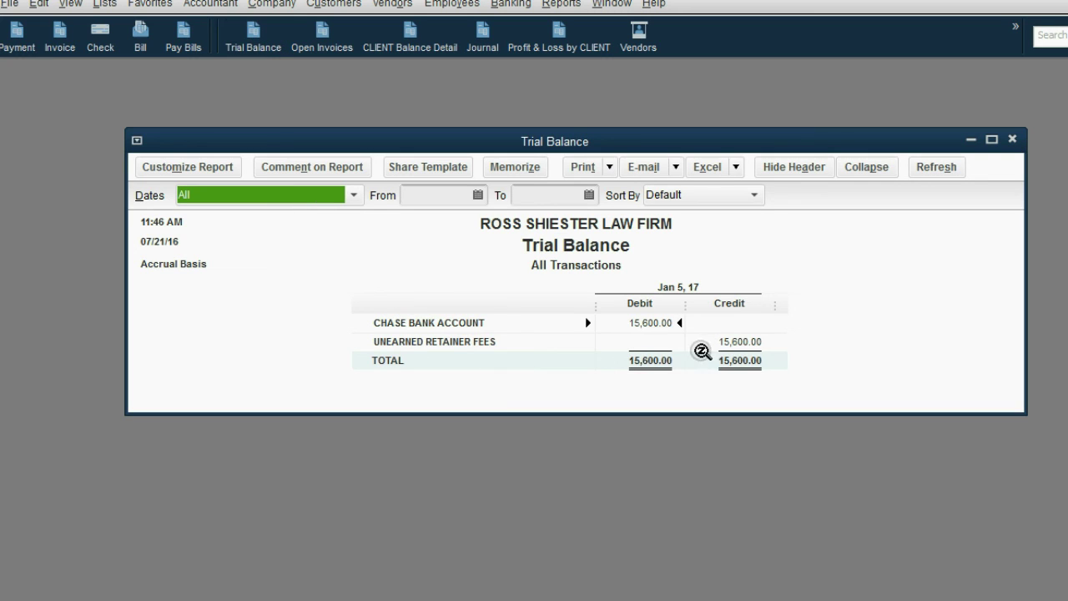
pyautogui.click(1009, 140)
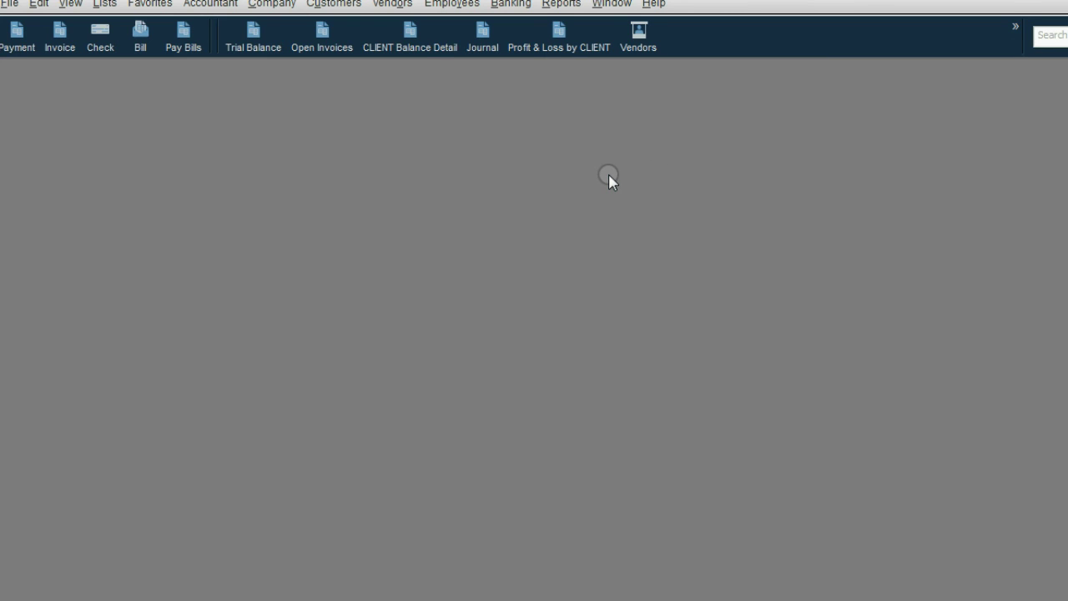
pyautogui.click(406, 48)
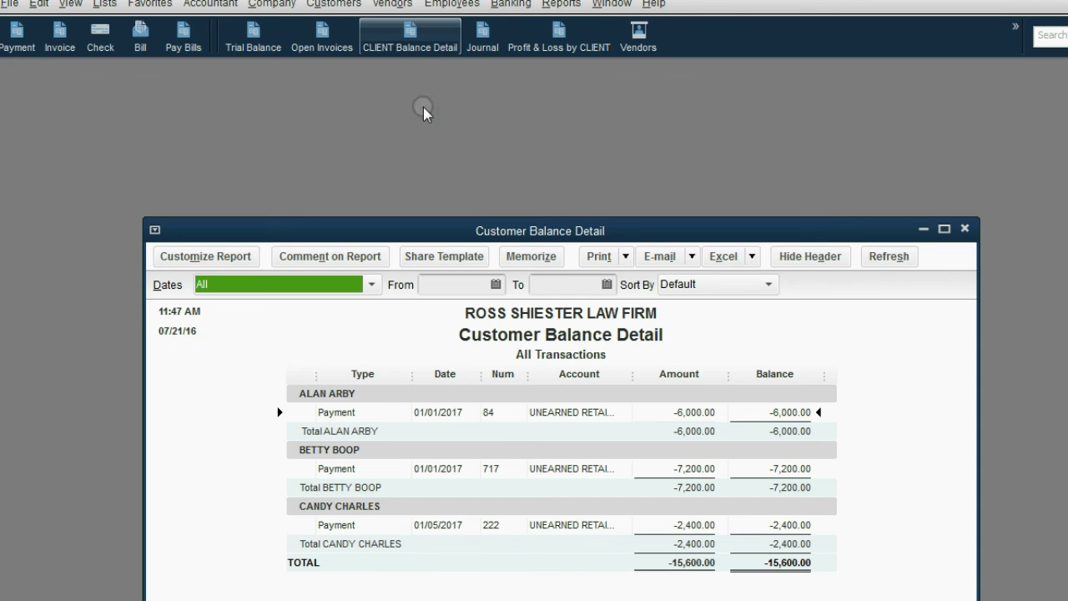
pyautogui.moveTo(471, 234); pyautogui.dragTo(451, 109)
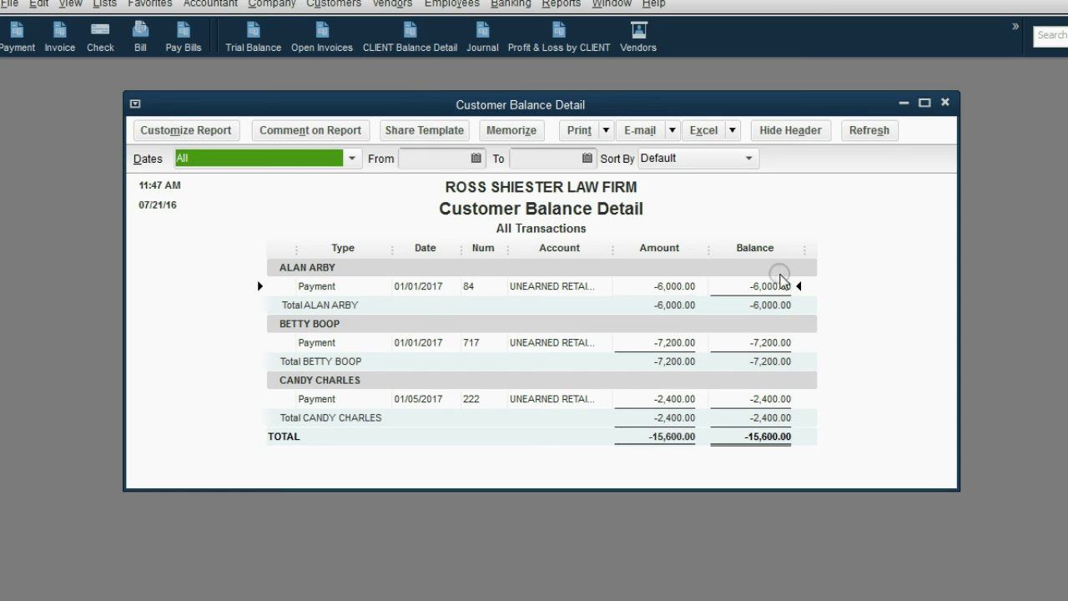
# Examine each customer's retainer payment and the total in Customer Balance Detail, and open the Trial Balance for comparison
pyautogui.click(779, 286)
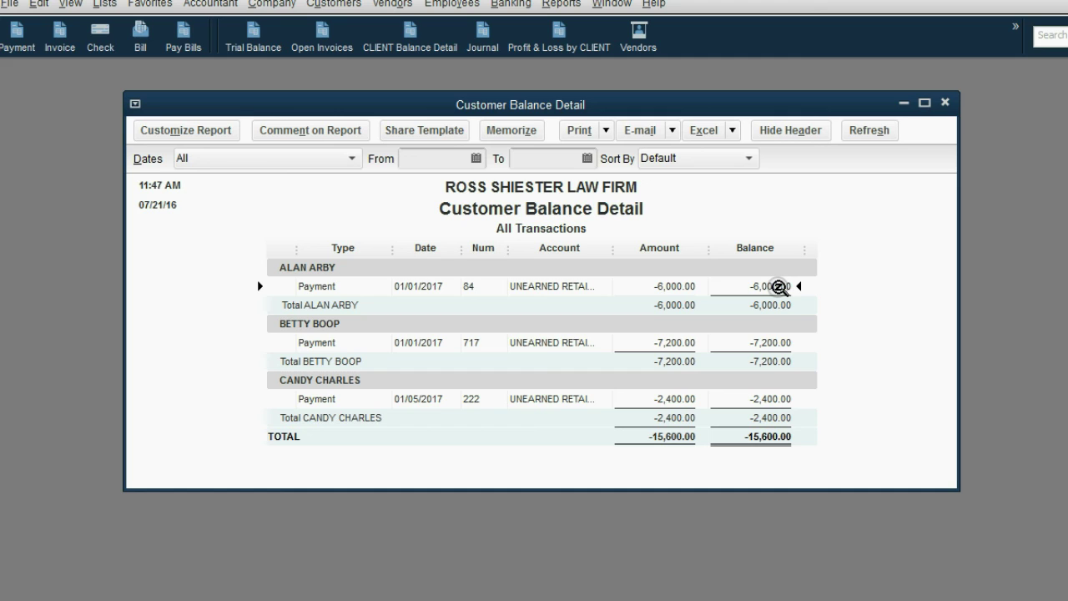
pyautogui.click(499, 350)
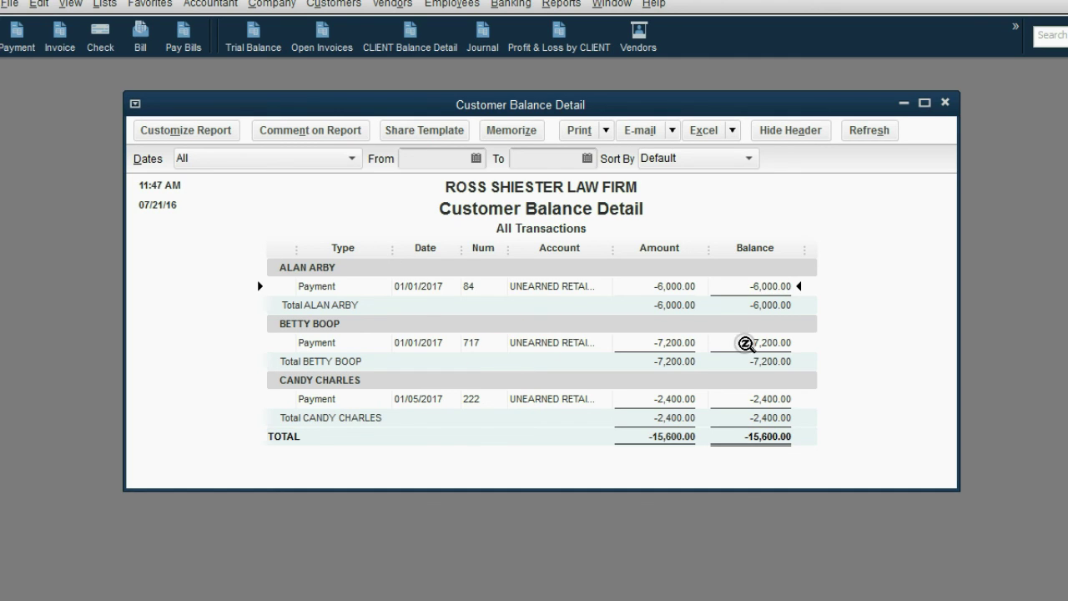
pyautogui.click(747, 343)
pyautogui.click(543, 399)
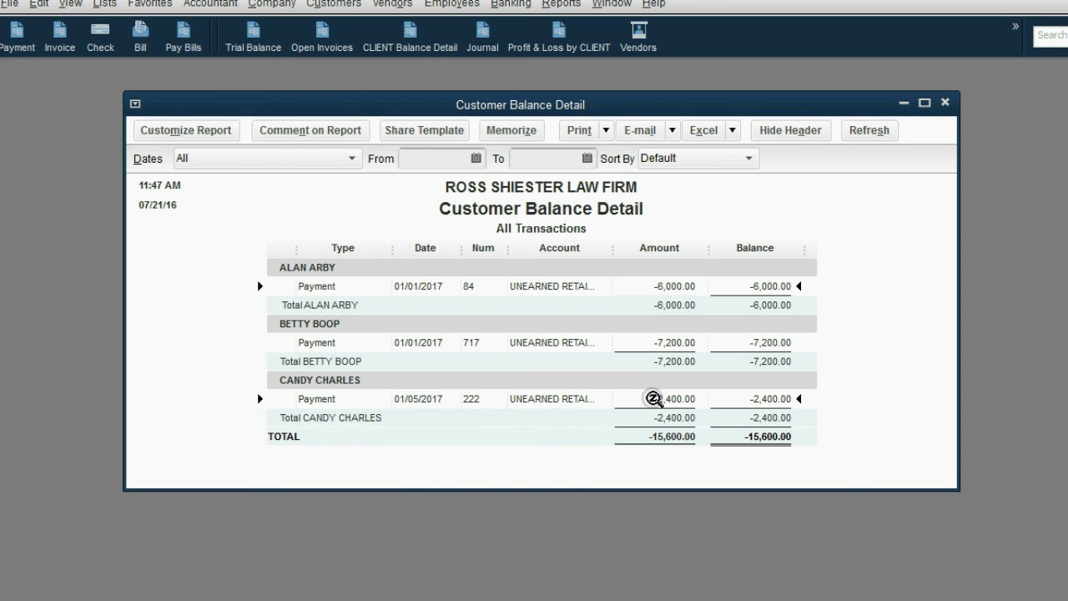
pyautogui.click(657, 399)
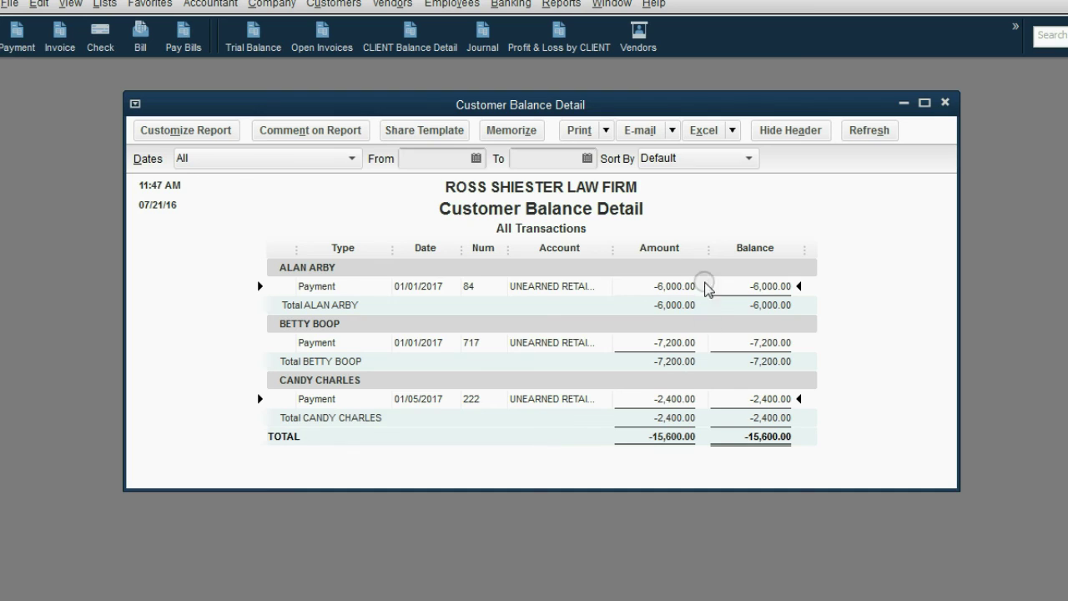
pyautogui.click(703, 442)
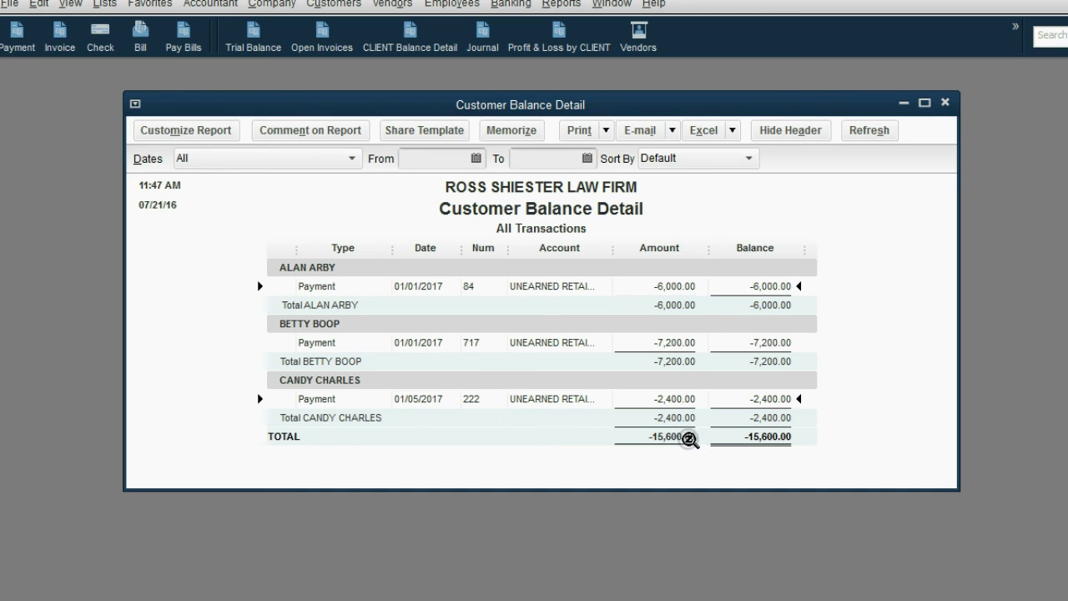
pyautogui.click(689, 440)
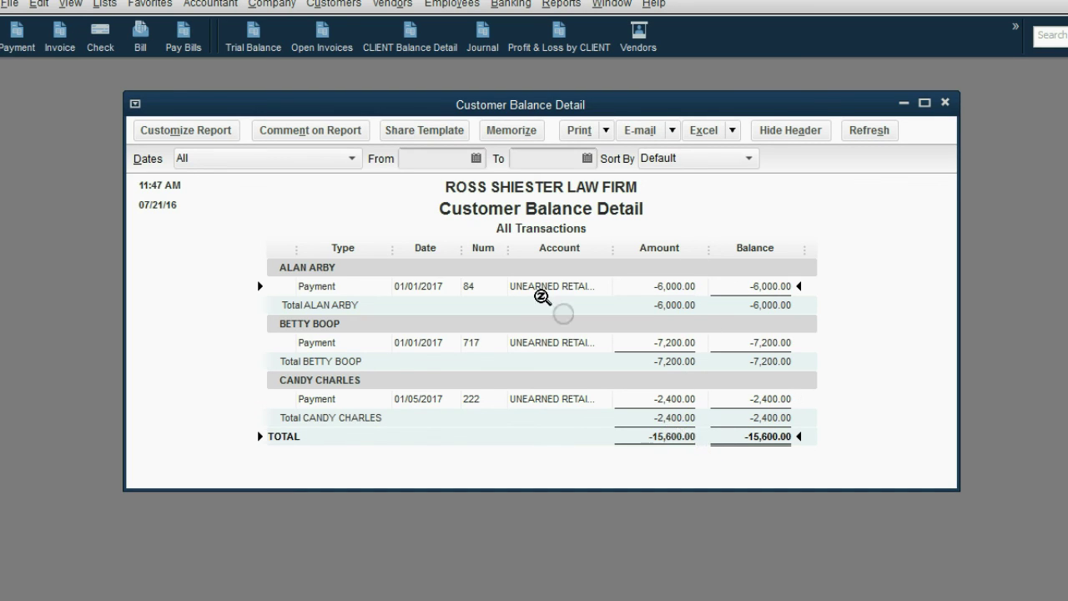
pyautogui.click(270, 47)
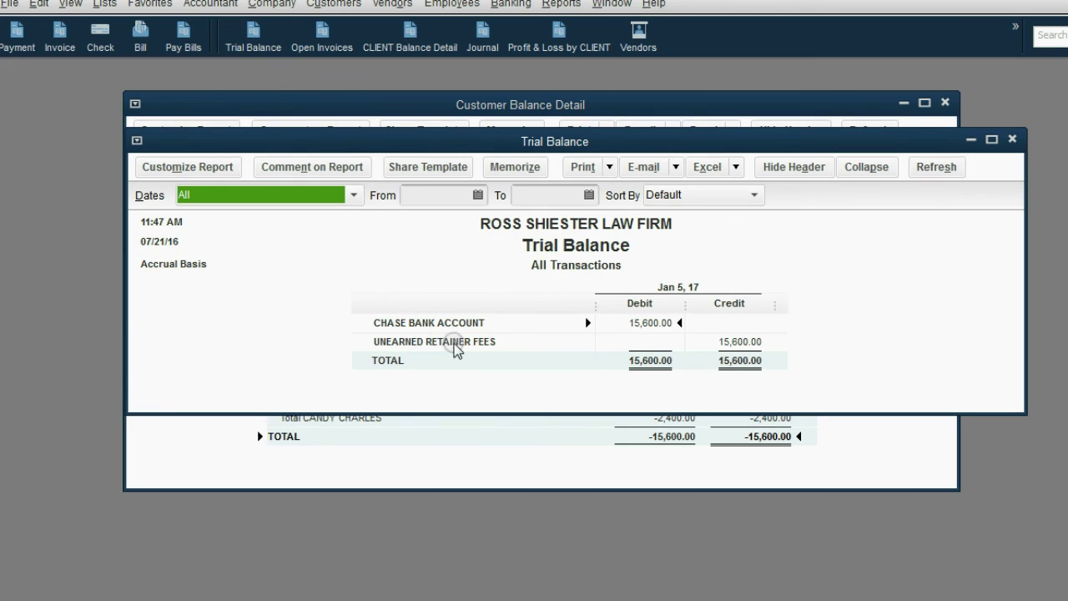